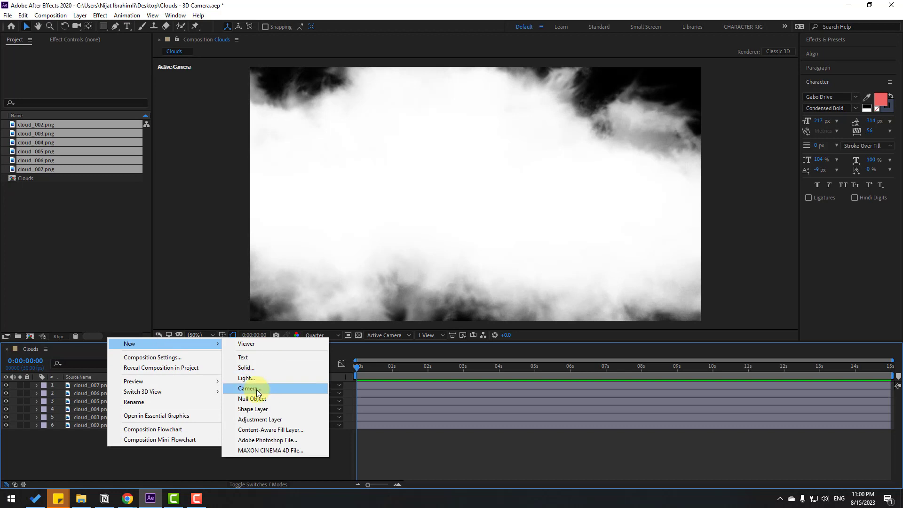
Add a two-node camera with the 50mm preset, named Camera 1, to the Clouds composition.
click(254, 388)
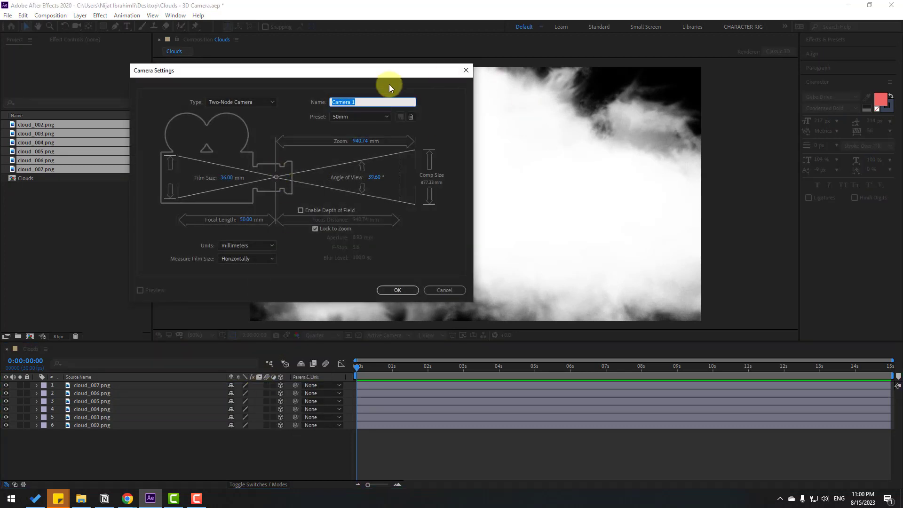
click(397, 290)
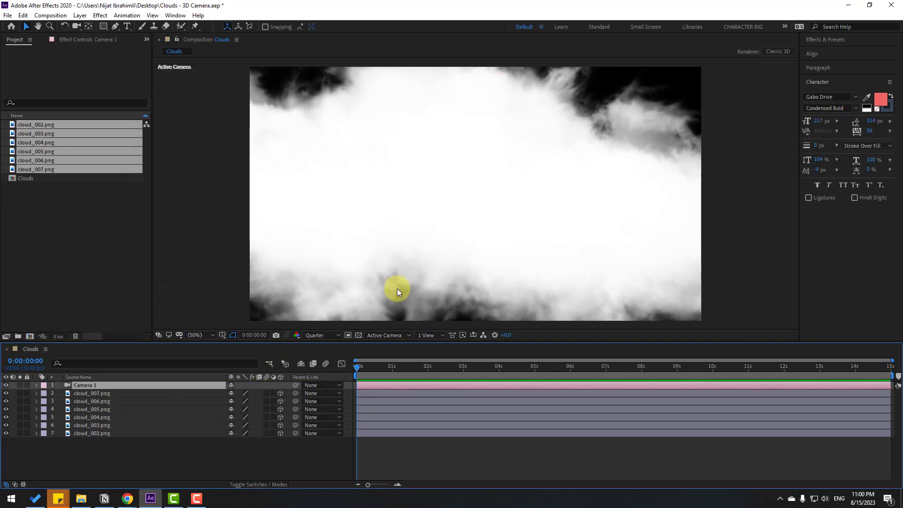
Create an orbit null for Camera 1 and center the null's anchor point, returning to the Selection tool.
right_click(86, 387)
mouse_move(132, 325)
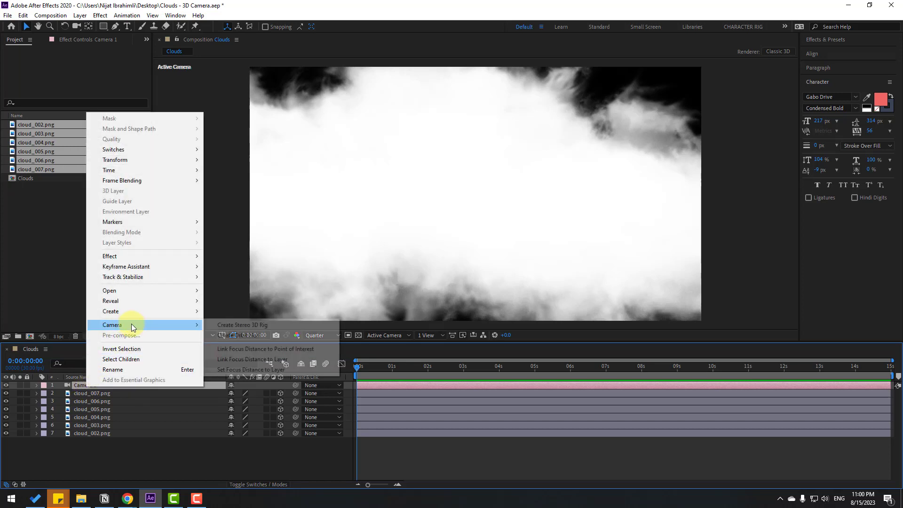
click(262, 335)
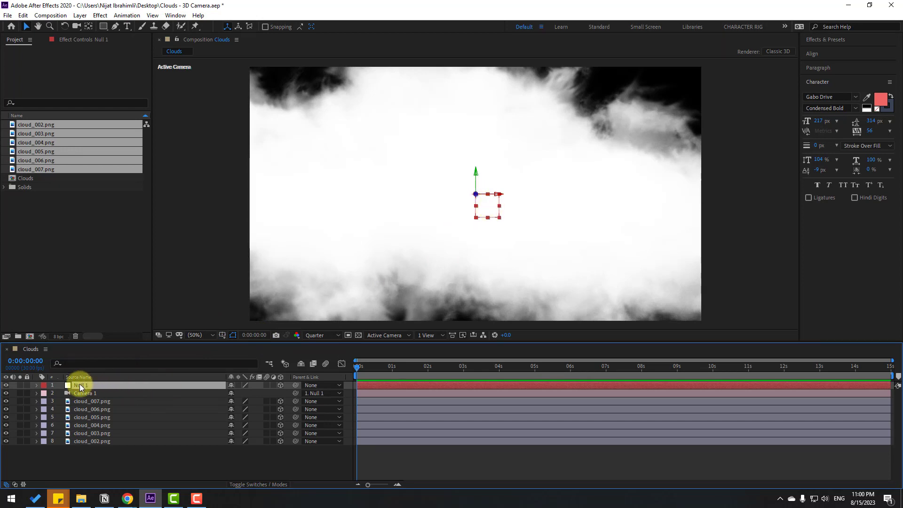
click(89, 28)
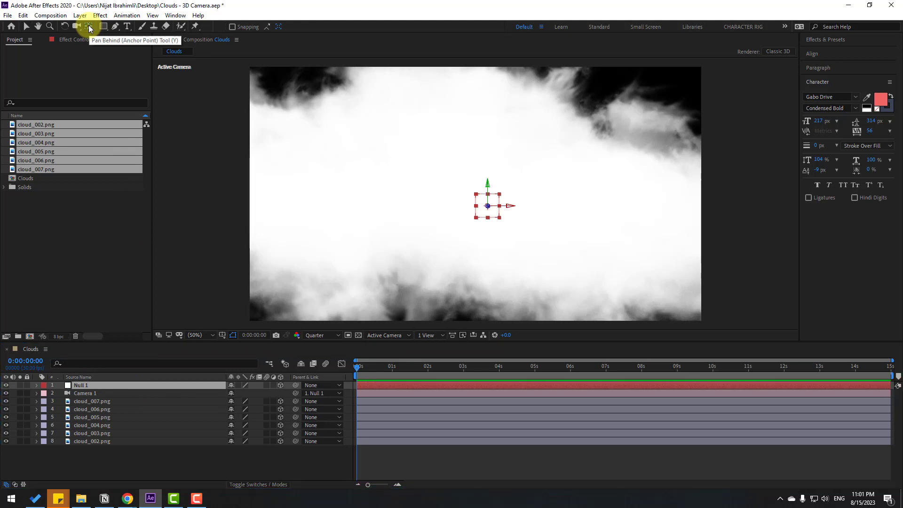
click(27, 27)
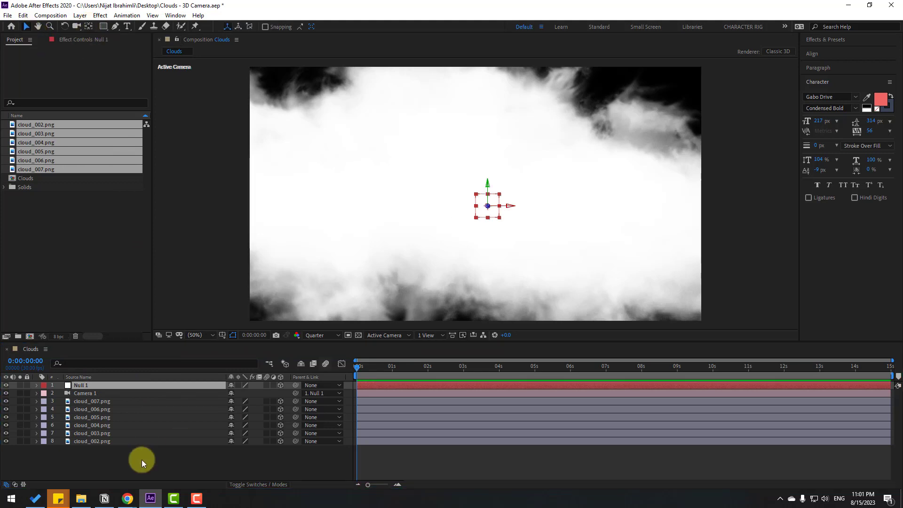
Push cloud_002.png back in depth to a Z position of 12936, working in Custom View 1 and finishing in Top view.
click(378, 337)
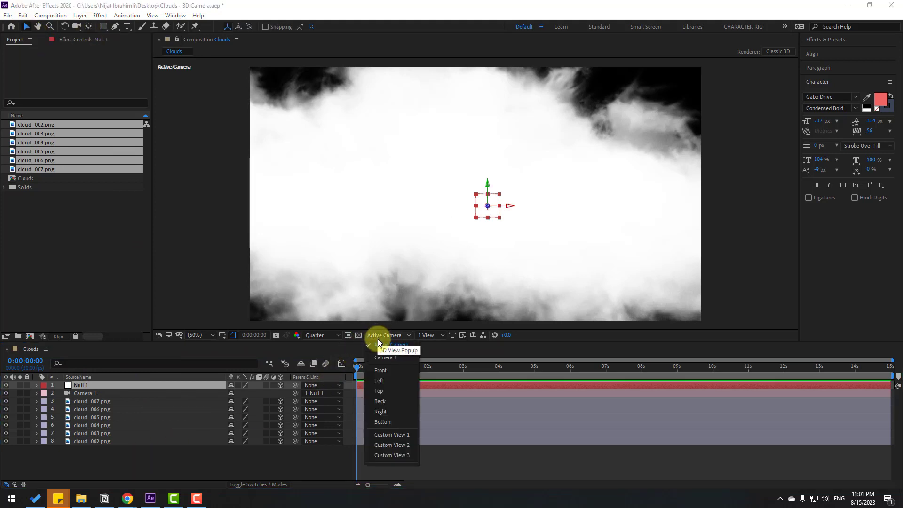
click(401, 434)
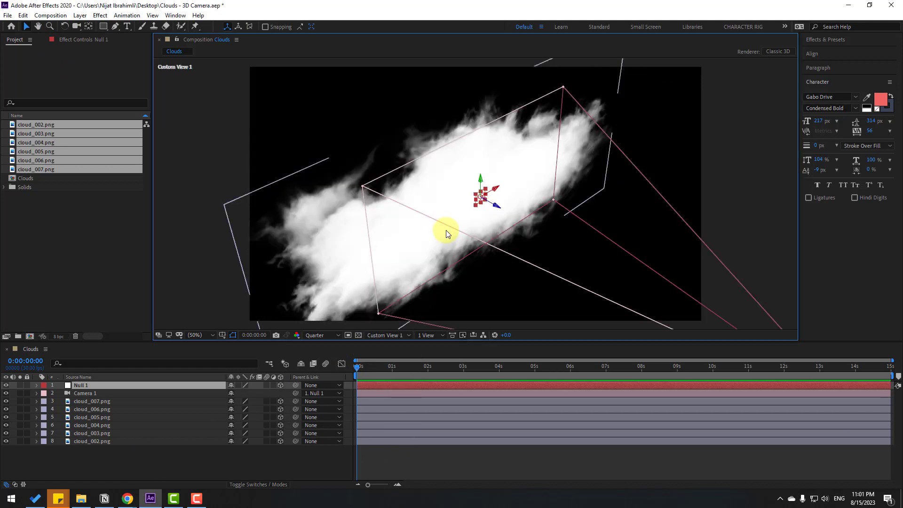
scroll(445, 230, down, 2)
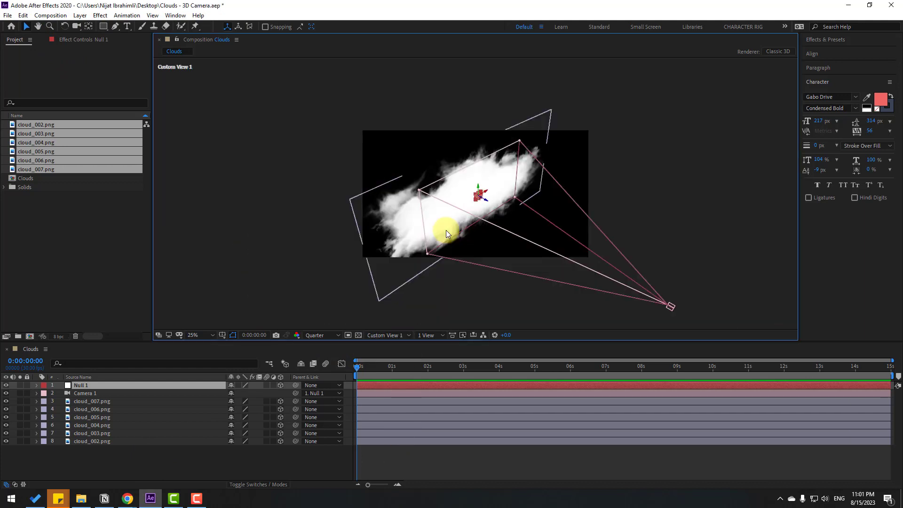
click(100, 444)
scroll(356, 268, down, 1)
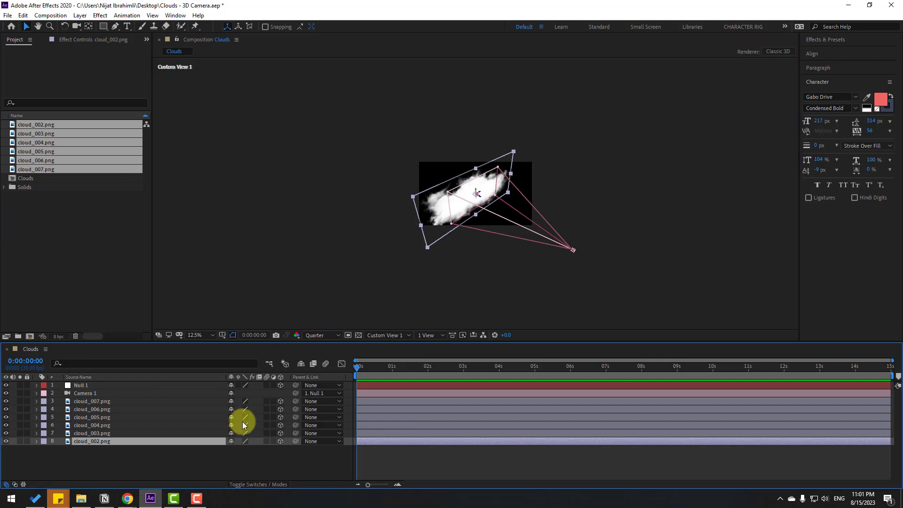
key(p)
drag(263, 449, 368, 439)
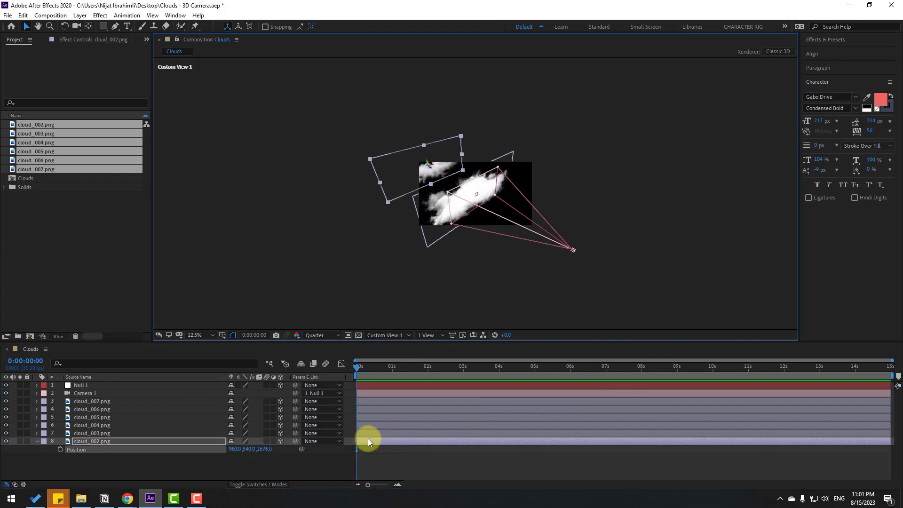
click(377, 337)
click(380, 386)
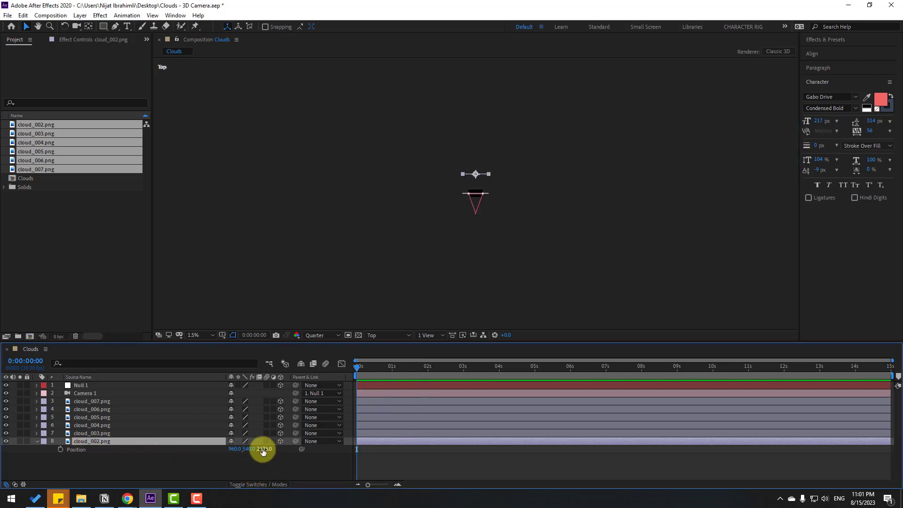
drag(263, 450, 671, 387)
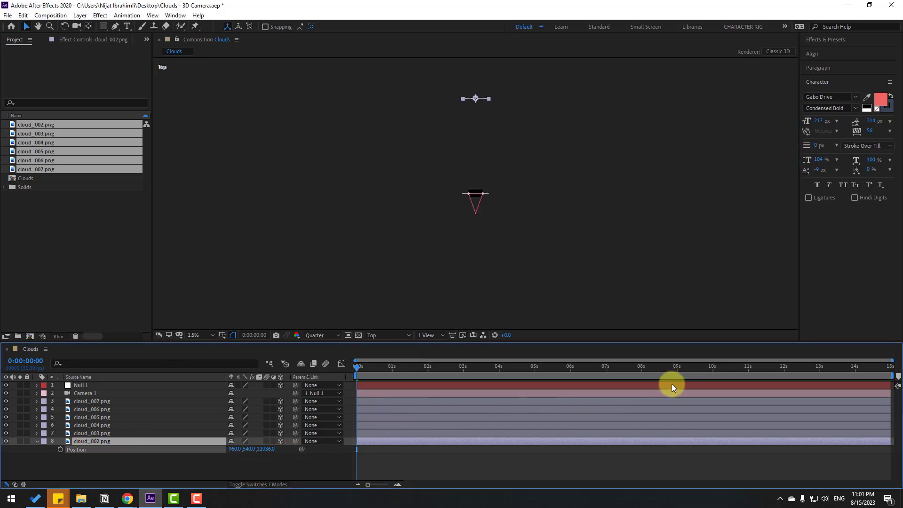
Set the Z position of cloud_003.png to 10390 and of cloud_004.png to 7350.
click(88, 435)
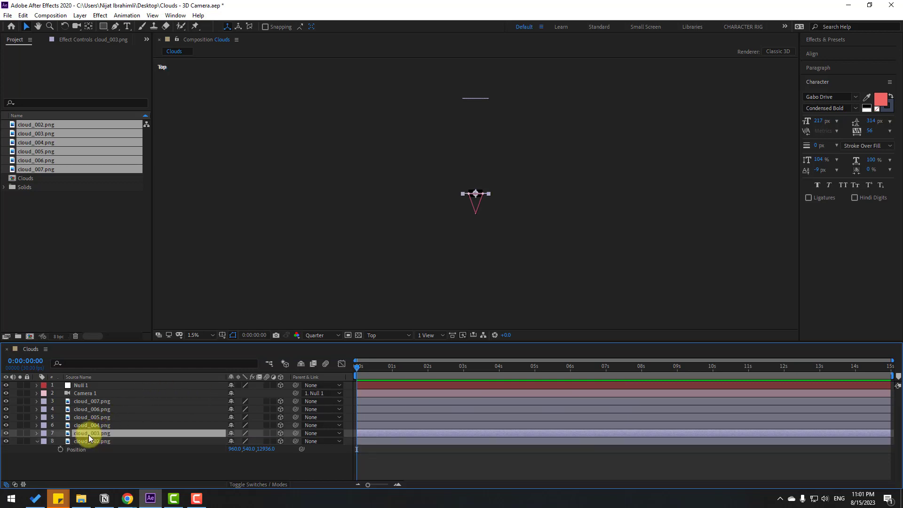
key(p)
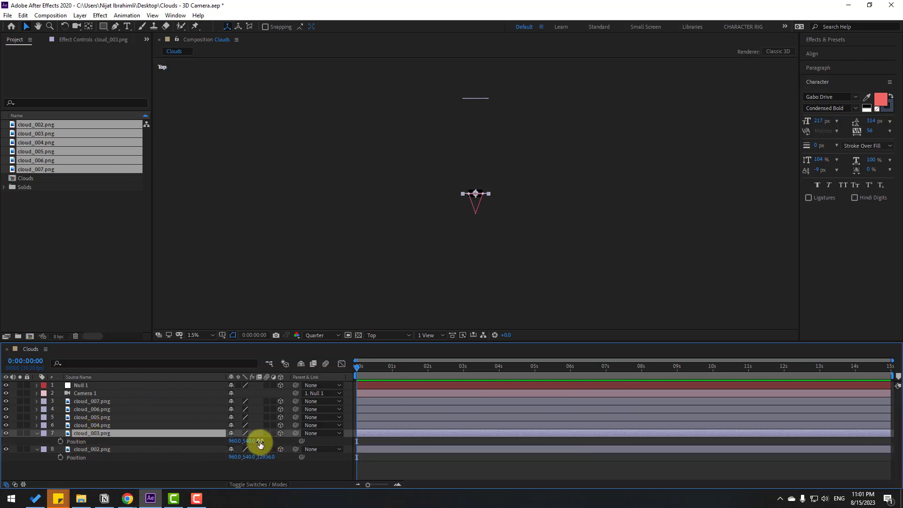
drag(260, 444, 692, 384)
click(91, 426)
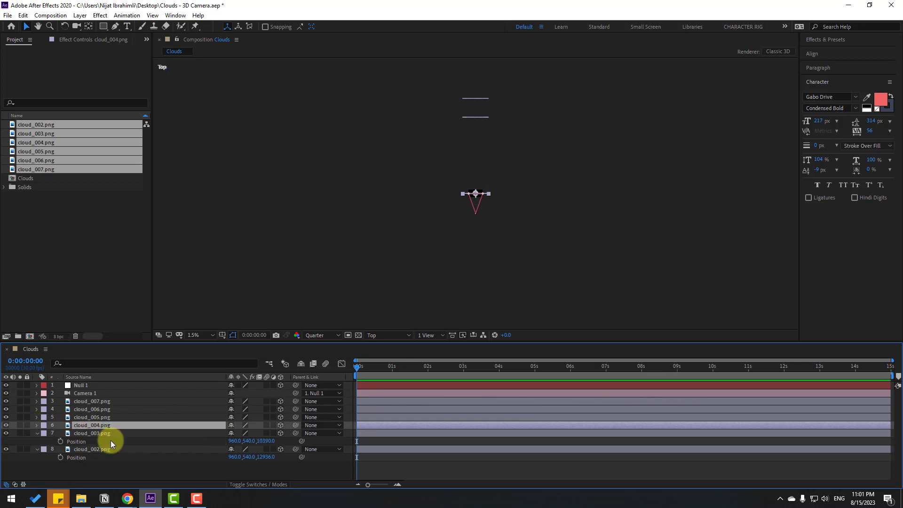
key(p)
drag(266, 433, 716, 434)
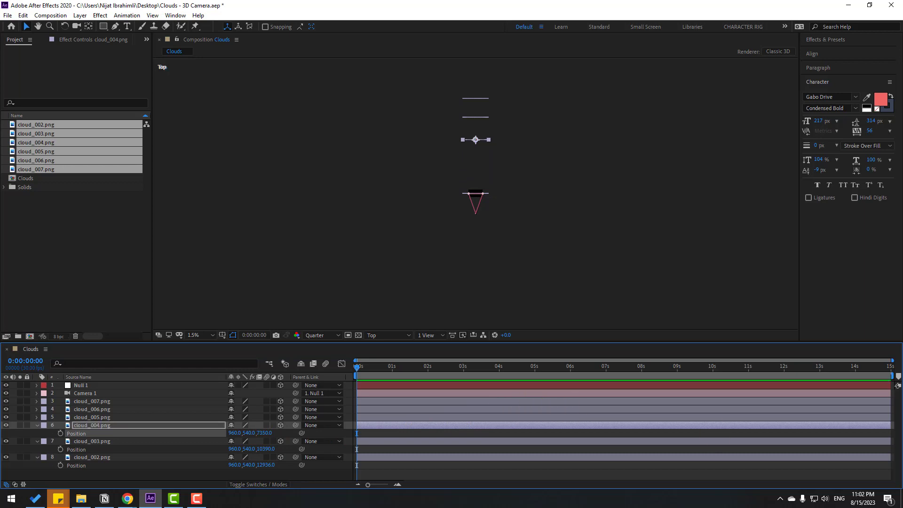
Move cloud_005.png back in depth to a Z position of 3940.
click(94, 418)
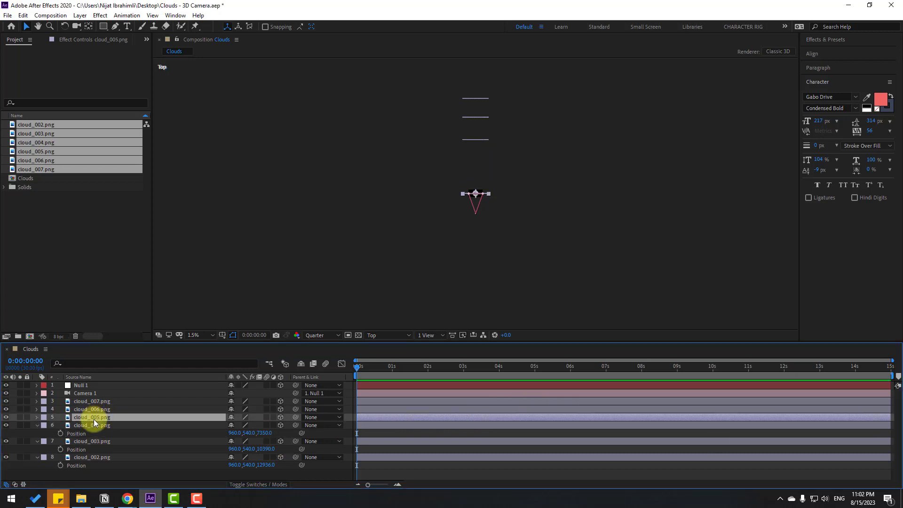
key(p)
drag(263, 429, 420, 399)
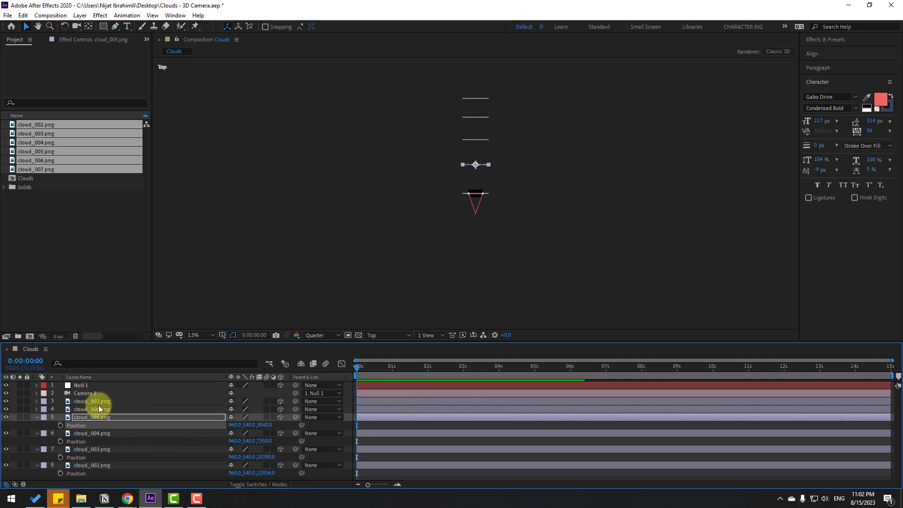
Shift cloud_002.png through cloud_005.png farther back together in Z, placing cloud_005.png at 9120.
click(72, 465)
ctrl+click(81, 449)
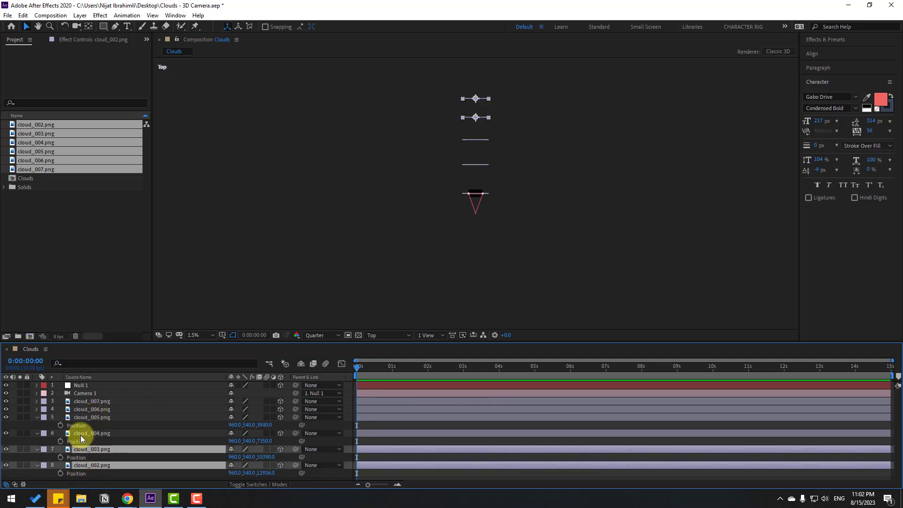
ctrl+click(85, 433)
ctrl+click(94, 417)
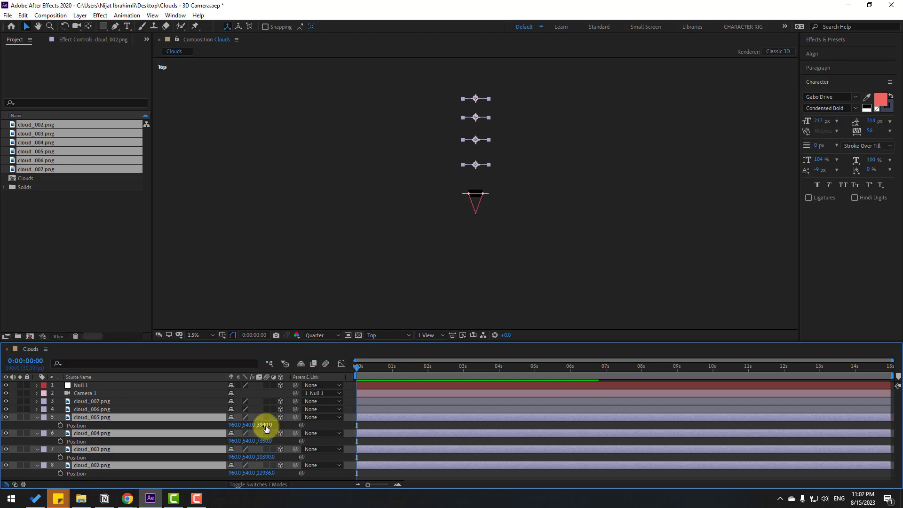
drag(264, 426, 488, 404)
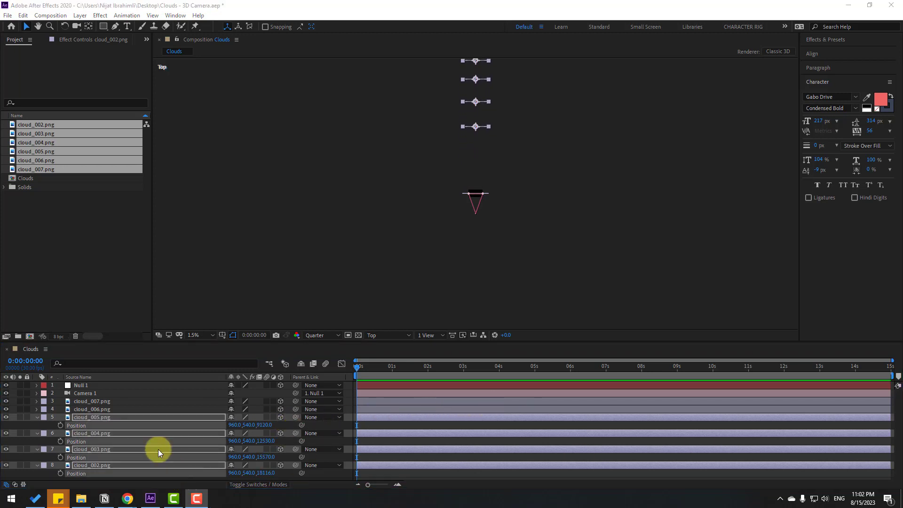
Set the Z position of cloud_006.png to 5980 and of cloud_007.png to 3320.
click(84, 410)
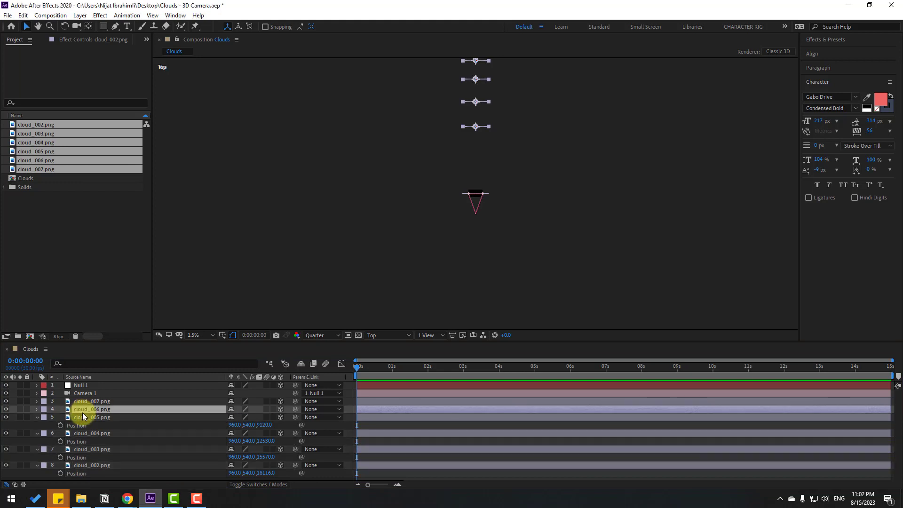
key(p)
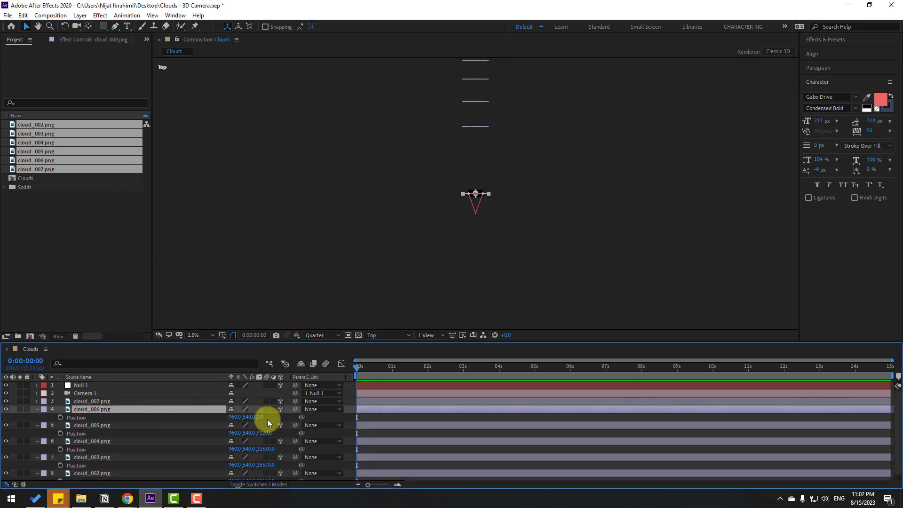
drag(264, 417, 501, 374)
click(84, 402)
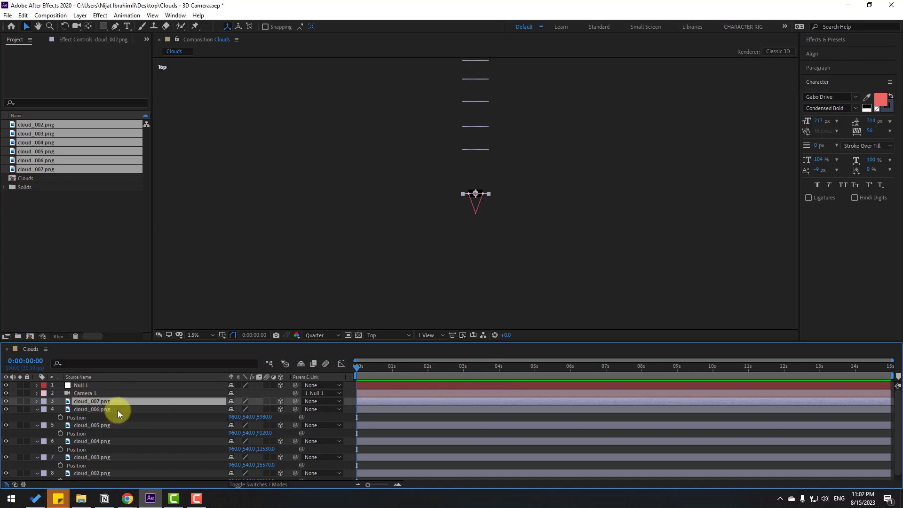
key(p)
drag(260, 409, 397, 410)
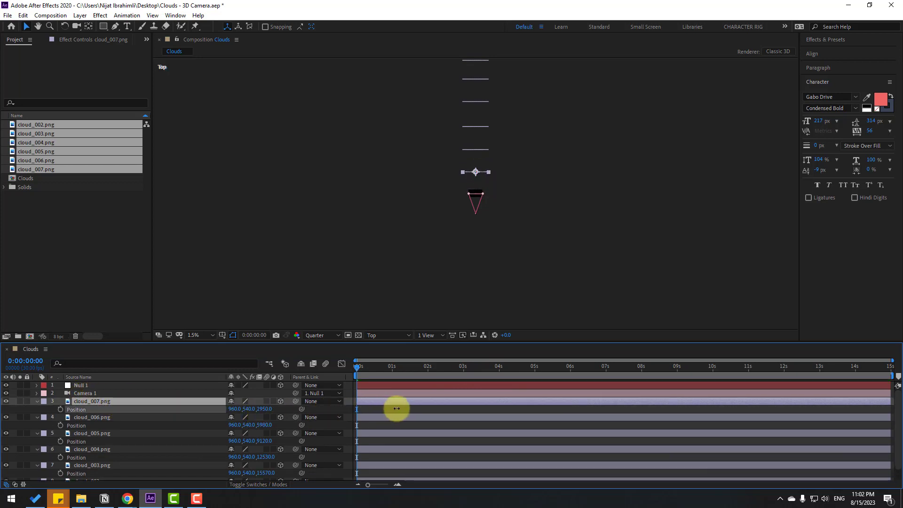
Return the composition to the Active Camera view and set its magnification to Fit up to 100%.
click(383, 337)
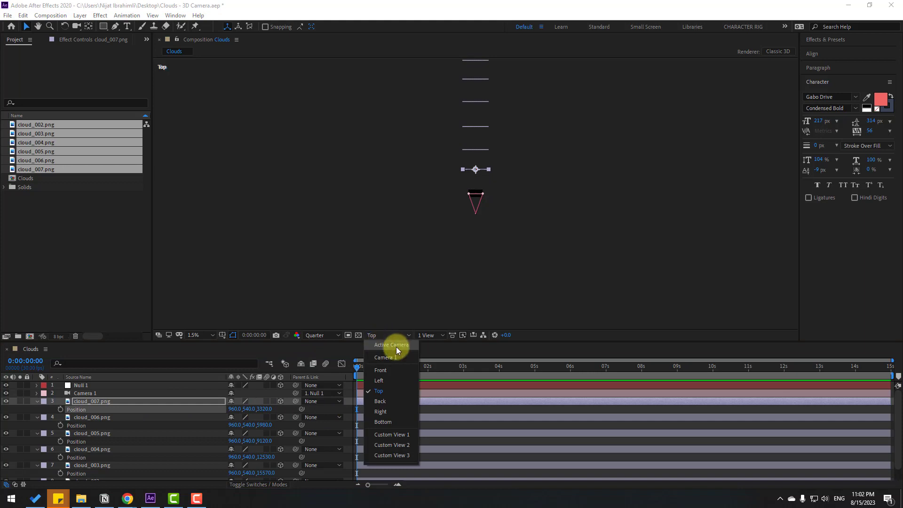
click(396, 346)
click(205, 335)
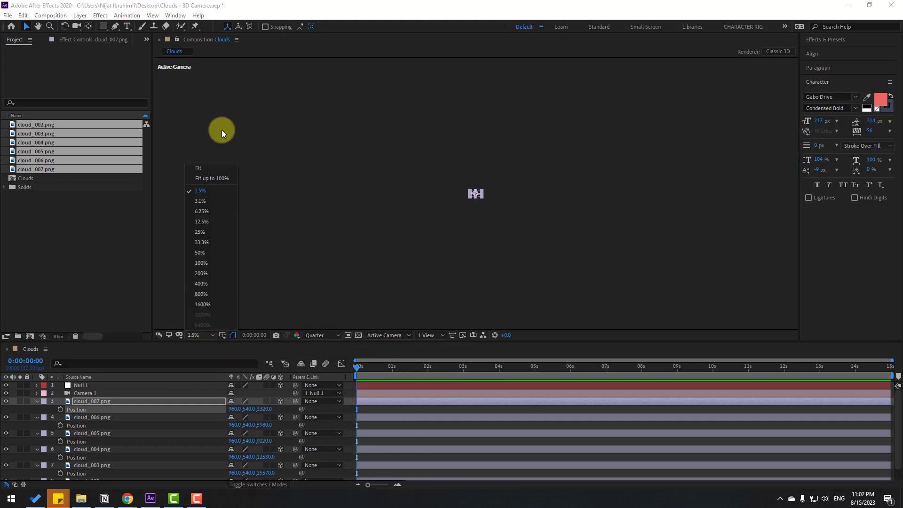
click(219, 181)
Select all six cloud layers, collapse their Position properties together, and deselect them.
click(99, 401)
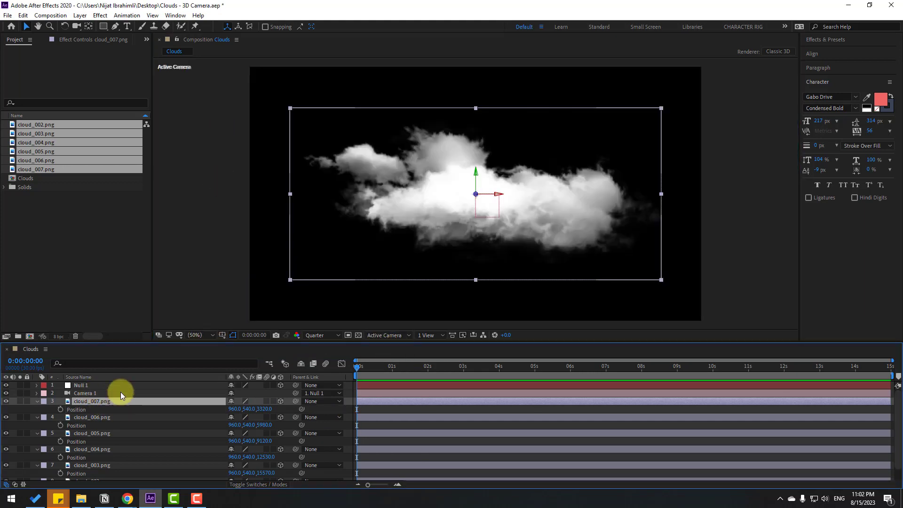
ctrl+click(95, 417)
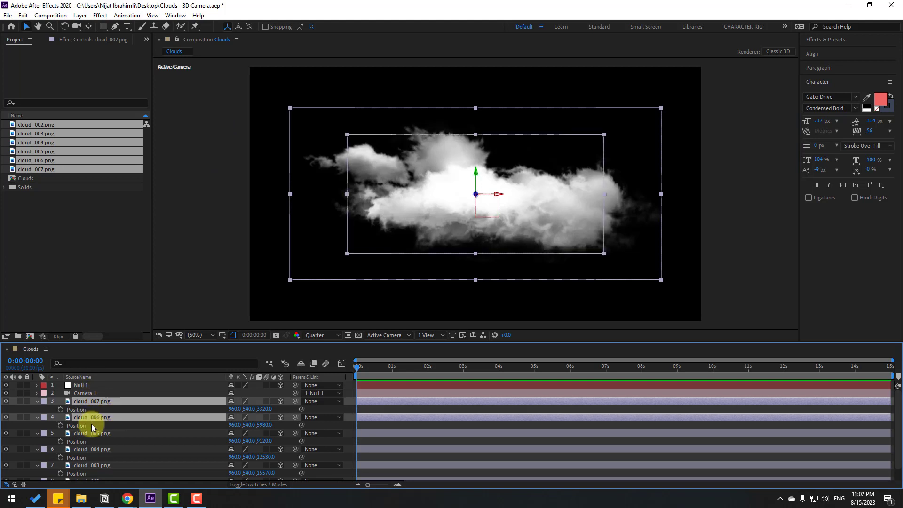
ctrl+click(98, 434)
scroll(99, 436, down, 1)
ctrl+click(94, 436)
ctrl+click(93, 452)
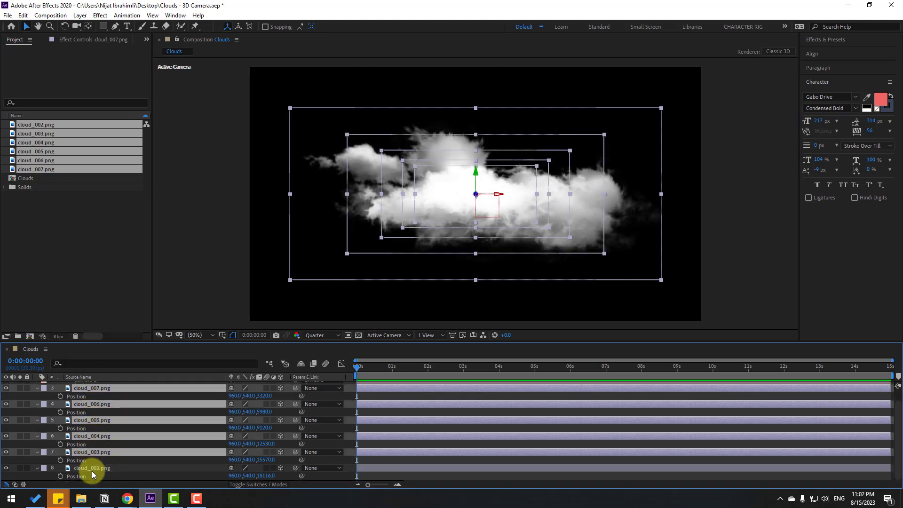
ctrl+click(91, 468)
scroll(103, 434, up, 1)
click(38, 399)
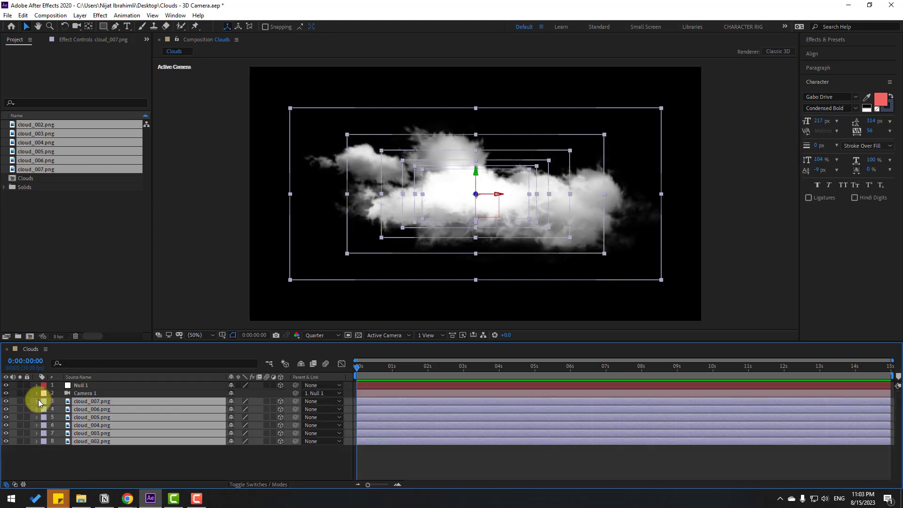
click(107, 453)
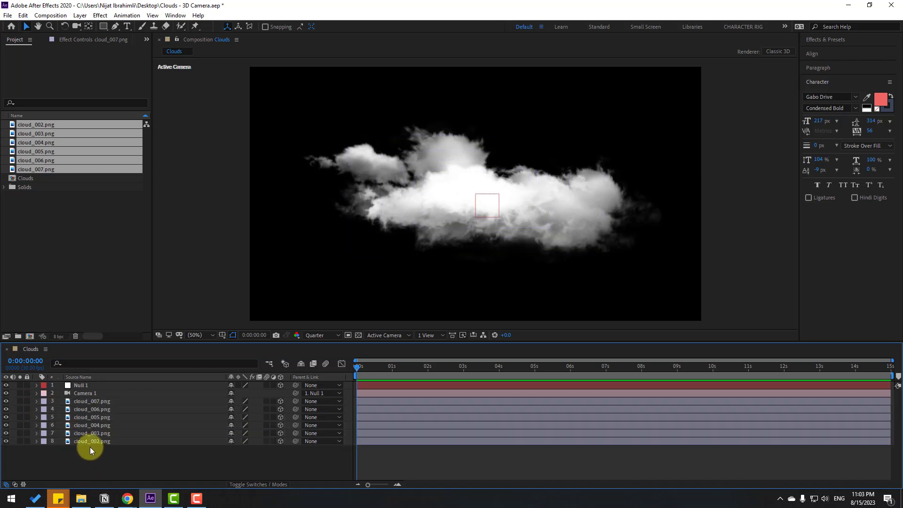
Reveal Null 1's Position and set its first keyframe at 0:00:00:00.
click(78, 387)
key(p)
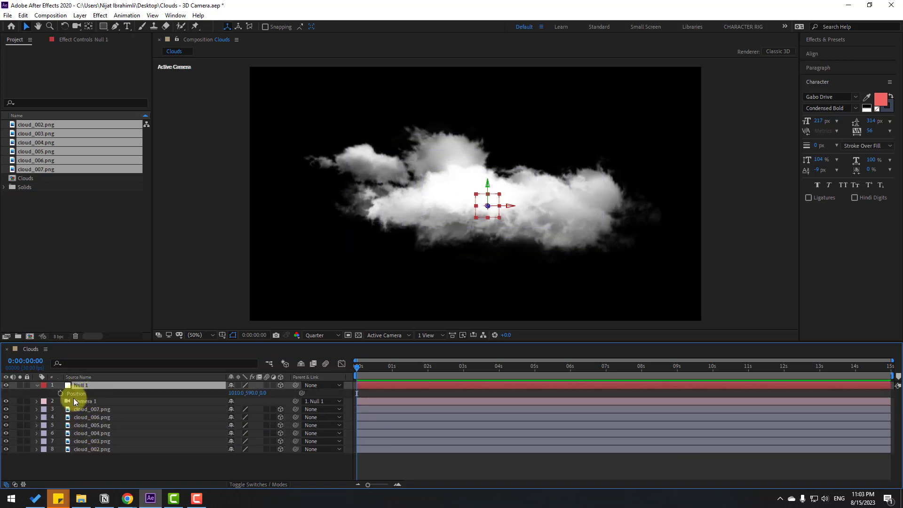
click(61, 393)
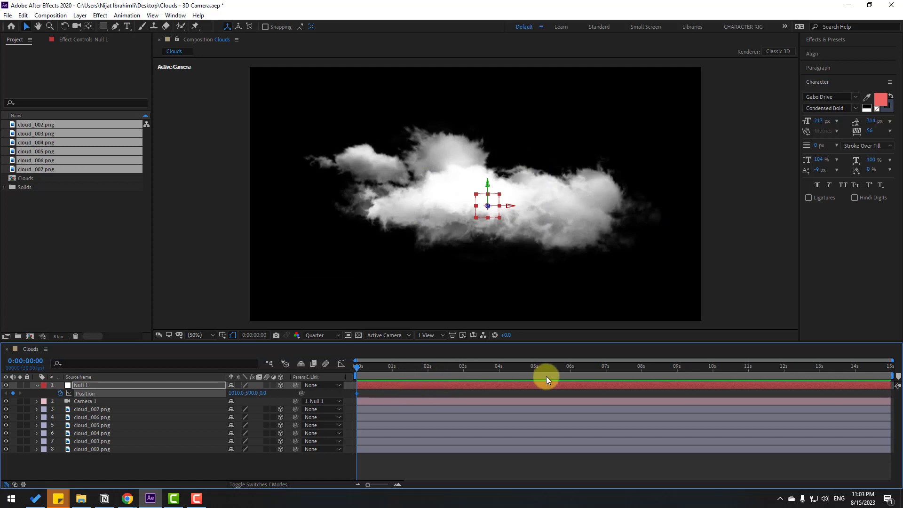
At 0:00:08:00, end the work area and set Null 1's Z position to 13523, and preview the camera move.
click(642, 369)
key(n)
drag(260, 395, 883, 359)
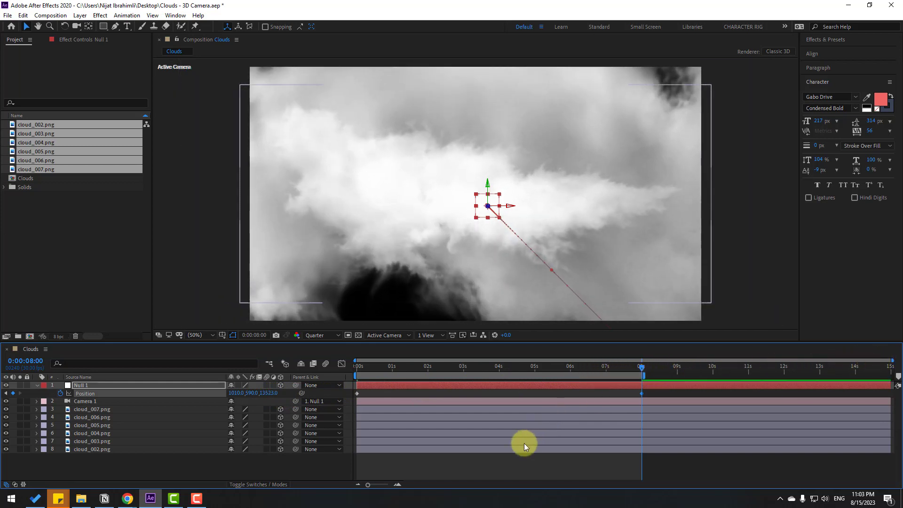
key(space)
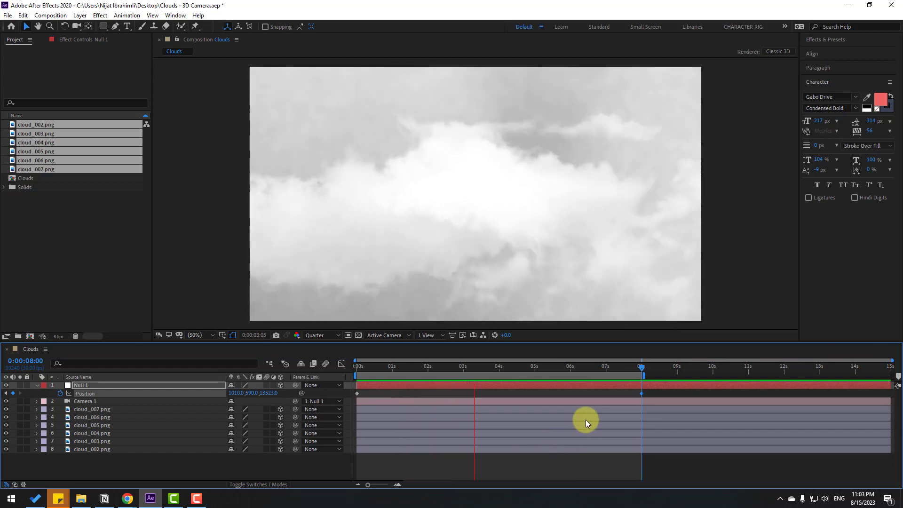
key(space)
key(Home)
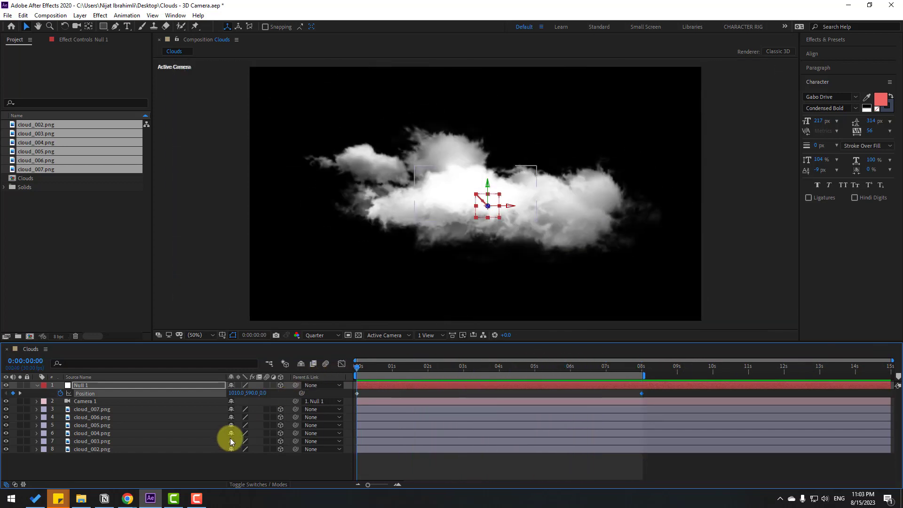
At 0:00:01:16, move cloud_007.png horizontally until its centre reaches the right edge of the frame.
drag(389, 369, 412, 370)
click(88, 460)
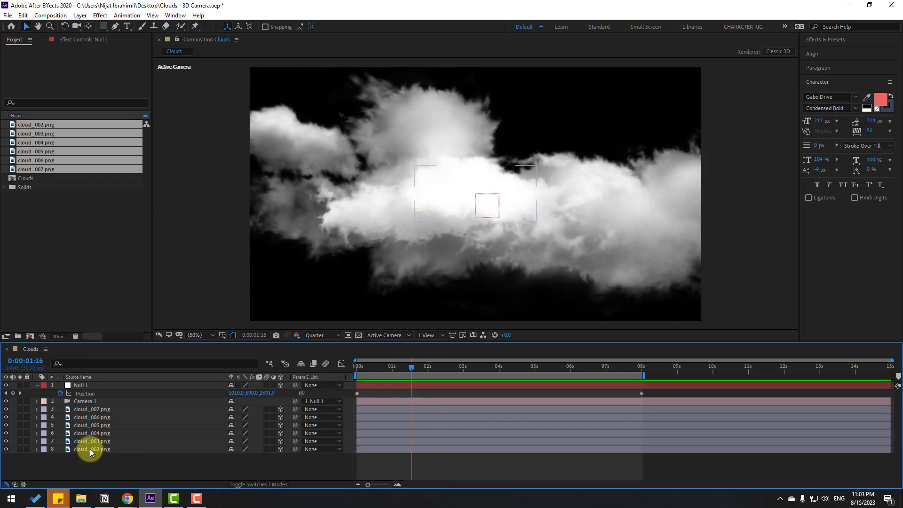
click(90, 449)
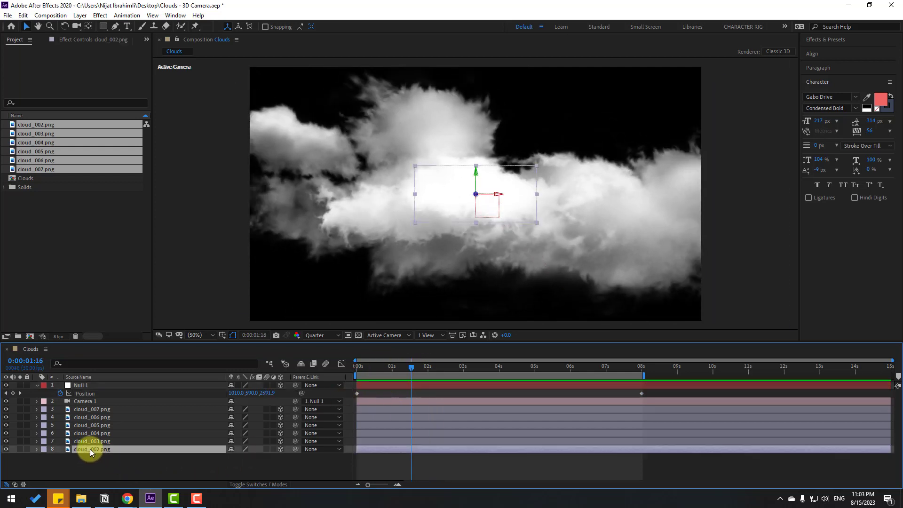
click(86, 411)
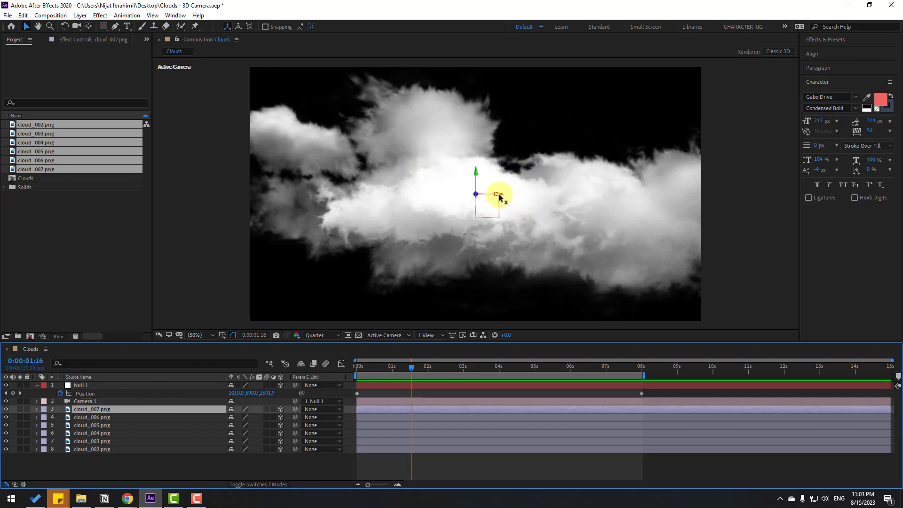
drag(500, 195, 784, 196)
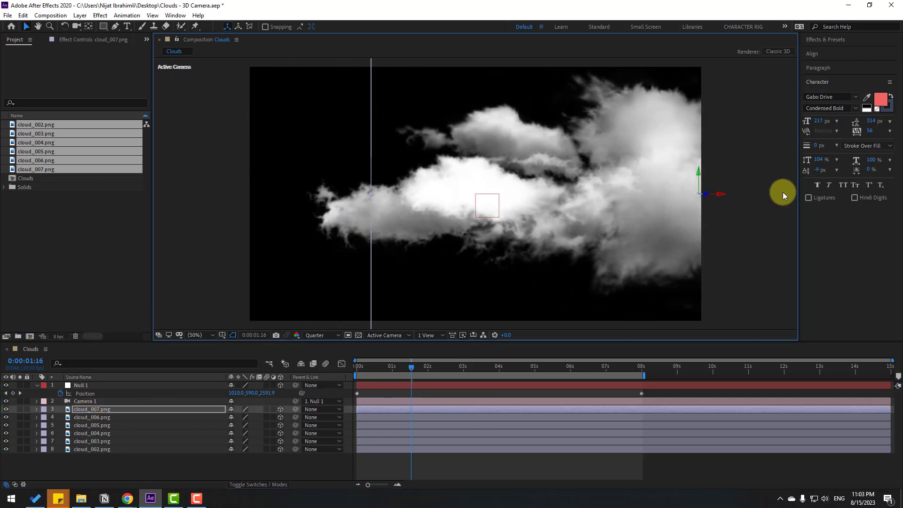
Duplicate cloud_007.png, move the copy horizontally to the left side of the frame, and raise it at 0:00:00:00.
mouse_move(416, 368)
mouse_down()
mouse_move(442, 364)
mouse_move(418, 366)
mouse_up()
click(87, 408)
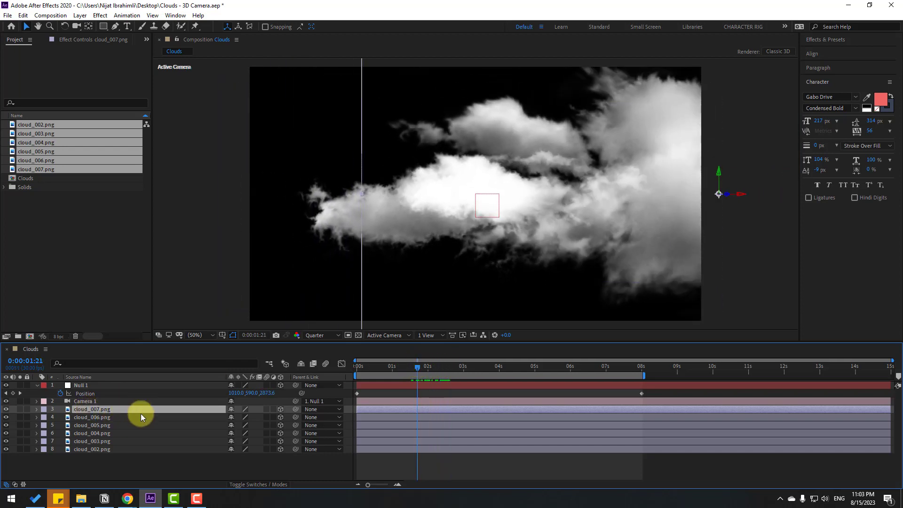
key(ctrl+d)
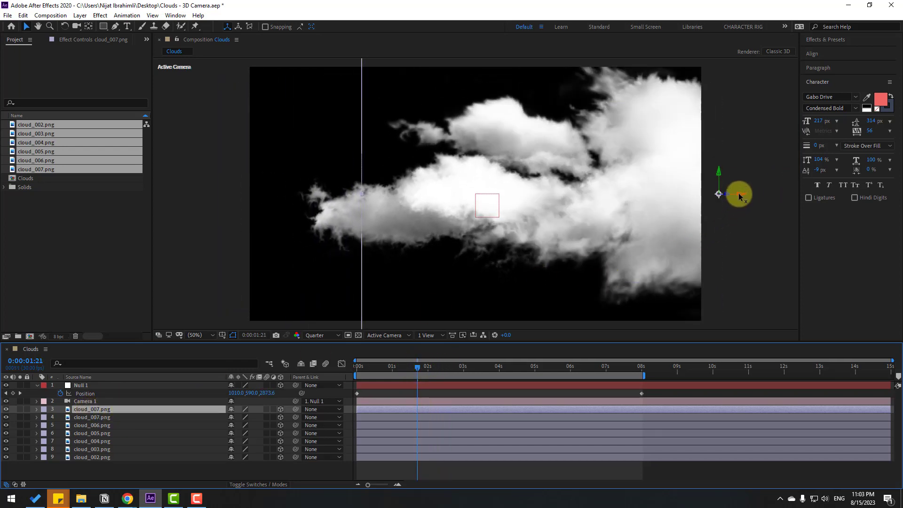
drag(738, 196, 47, 202)
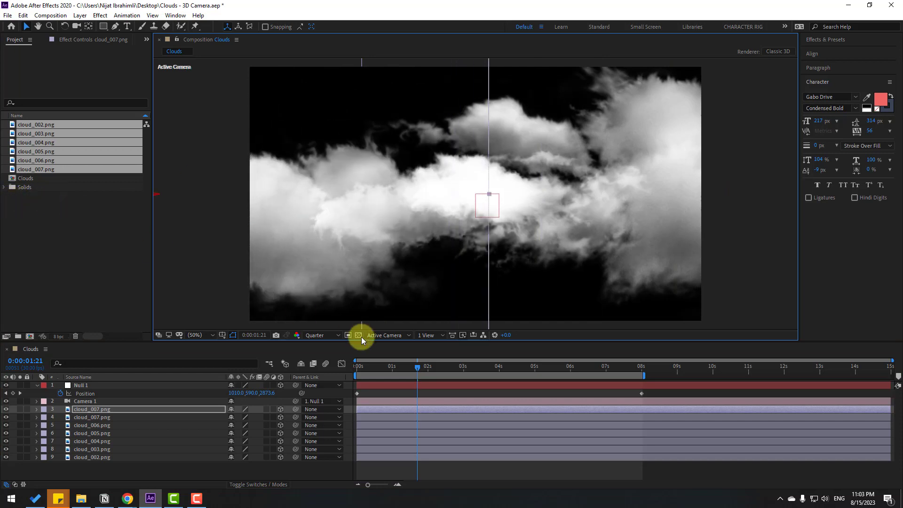
drag(417, 366, 332, 369)
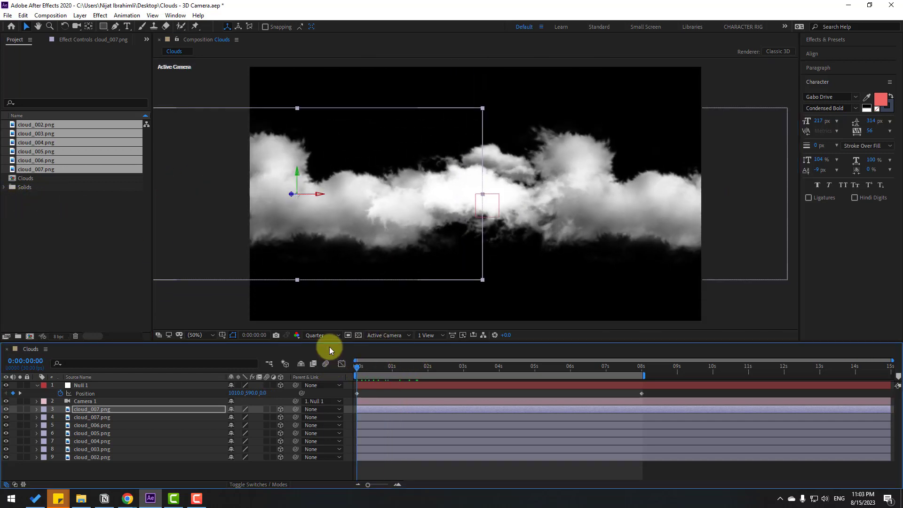
drag(301, 171, 287, 89)
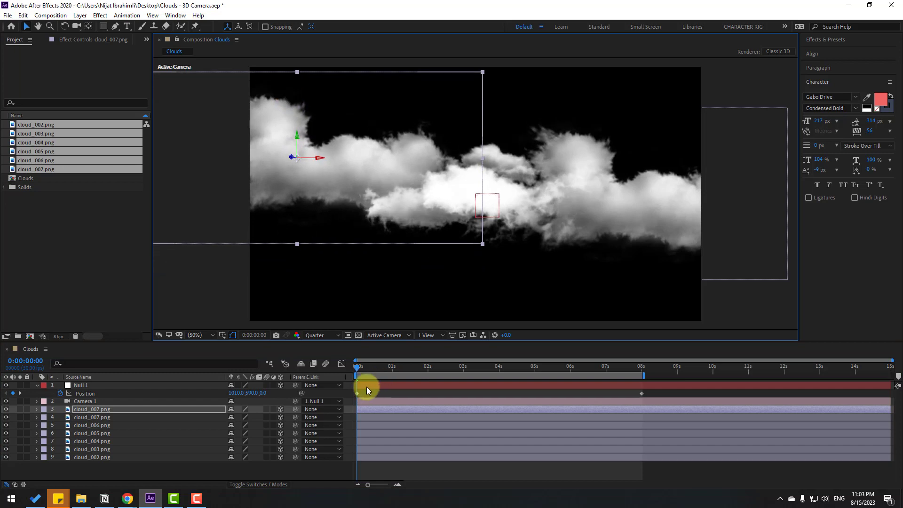
Set Null 1's Z position at the 0:00:00:00 keyframe to 2898.
click(367, 387)
drag(365, 395, 354, 393)
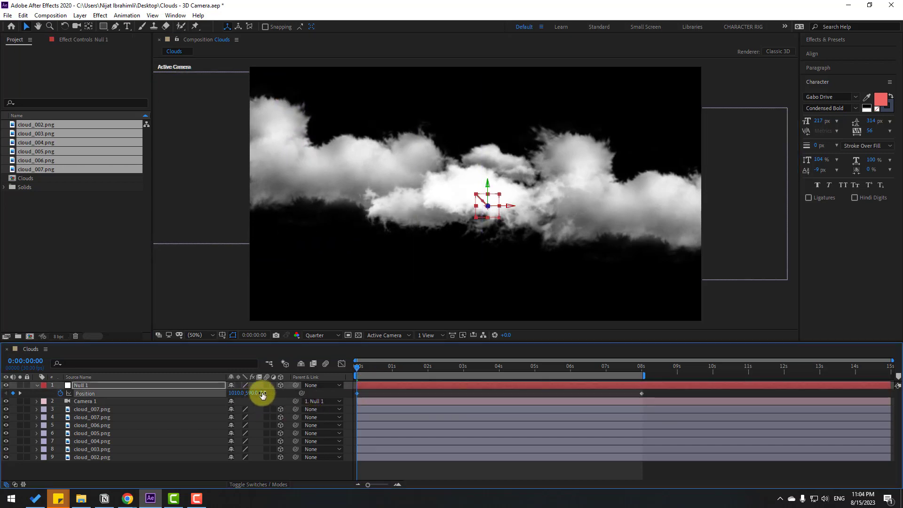
drag(262, 395, 289, 399)
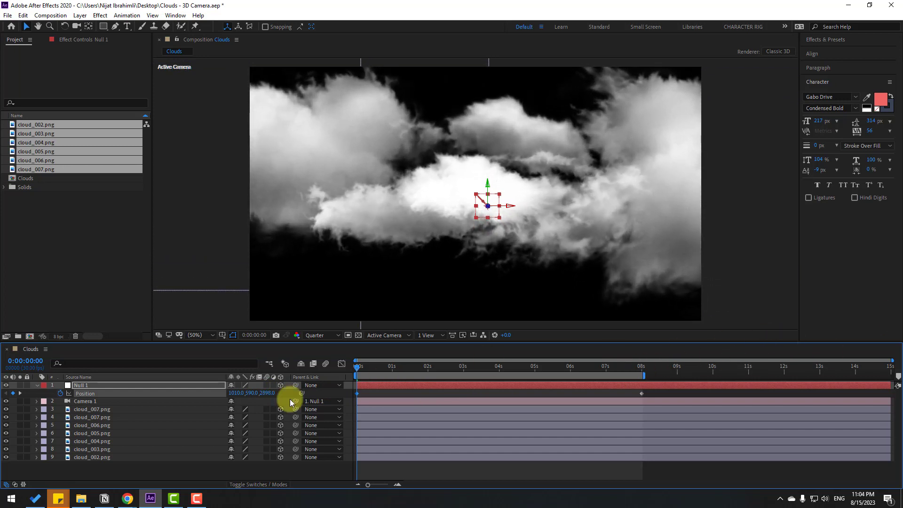
click(367, 394)
At 0:00:02:14, move cloud_006.png horizontally to the right, past the edge of the frame, with the viewer at 25%.
drag(357, 367, 444, 360)
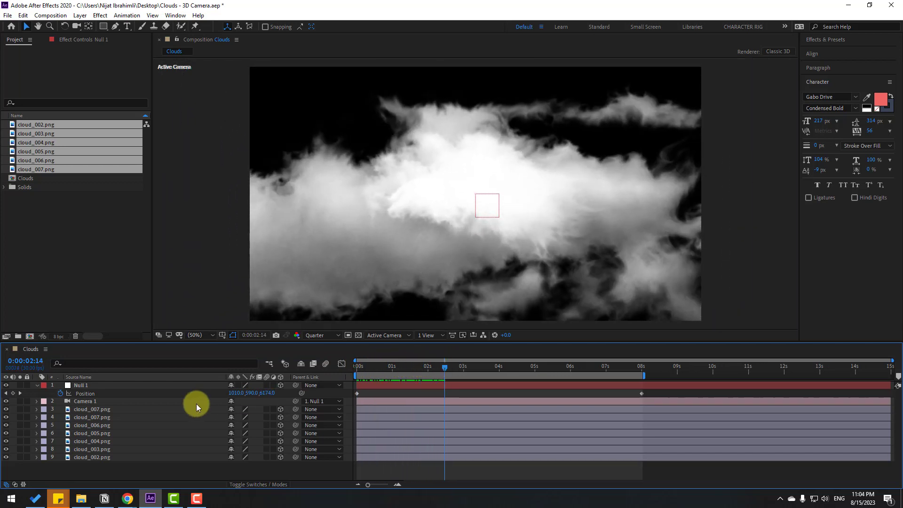
click(94, 426)
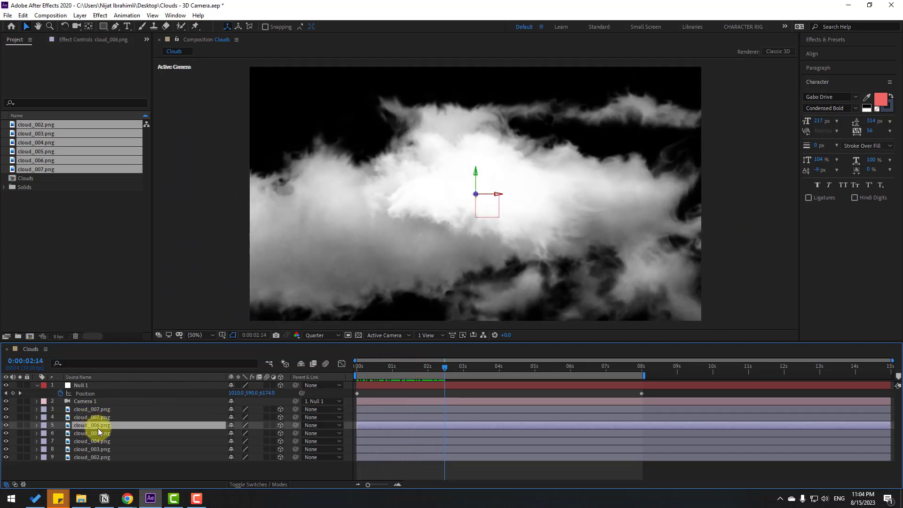
drag(498, 197, 790, 195)
key(comma)
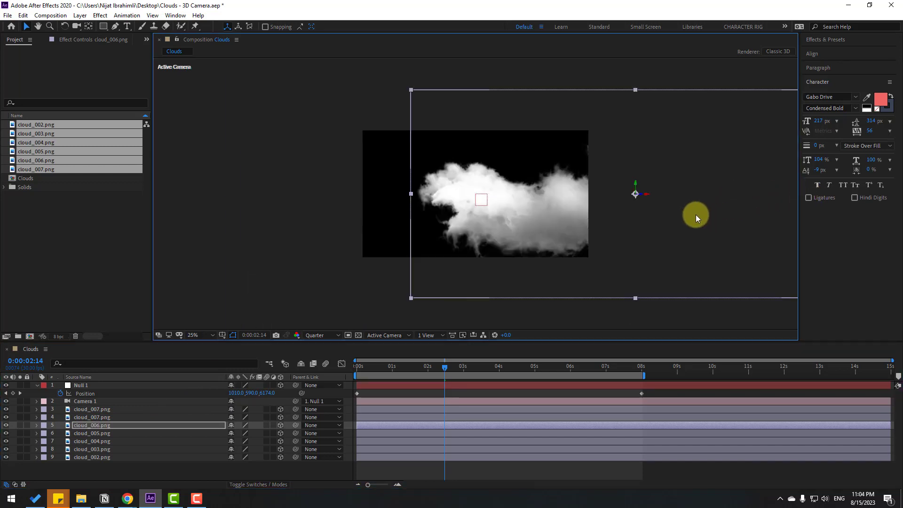
Duplicate cloud_006.png and move the copy left beyond the frame and upward.
key(ctrl+d)
drag(647, 197, 286, 206)
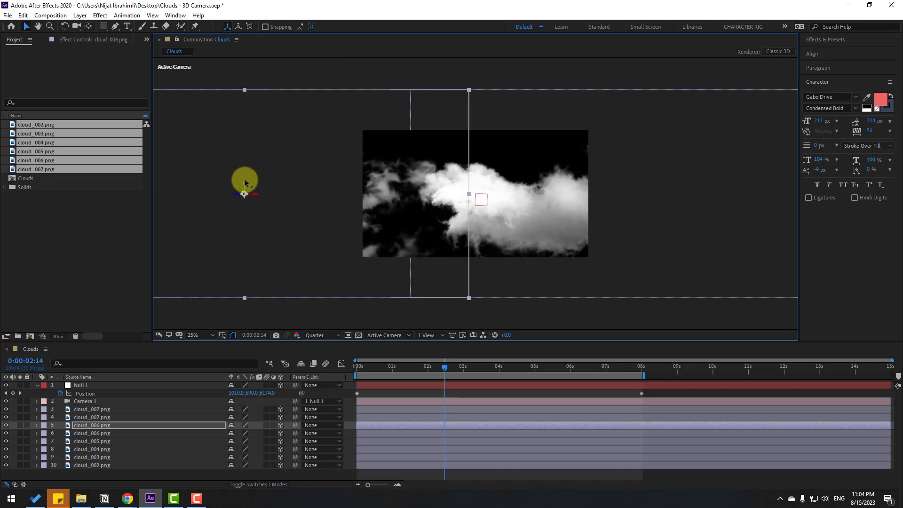
drag(244, 183, 244, 130)
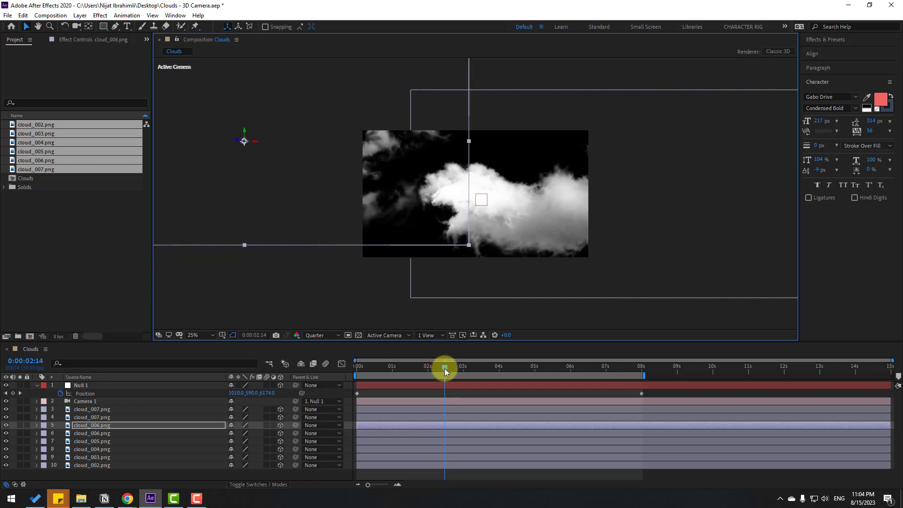
At 0:00:00:00, lower the left-hand copy of cloud_007.png and preview the fly-through.
drag(445, 368, 339, 366)
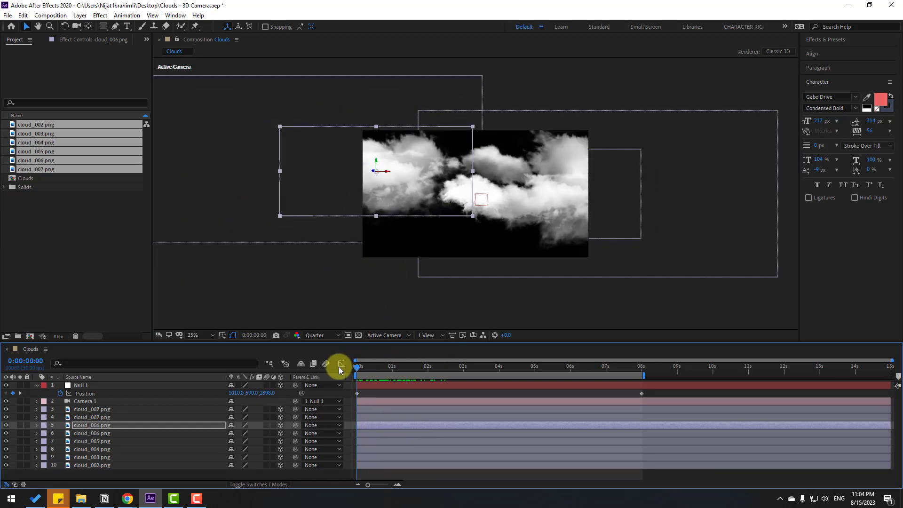
click(99, 410)
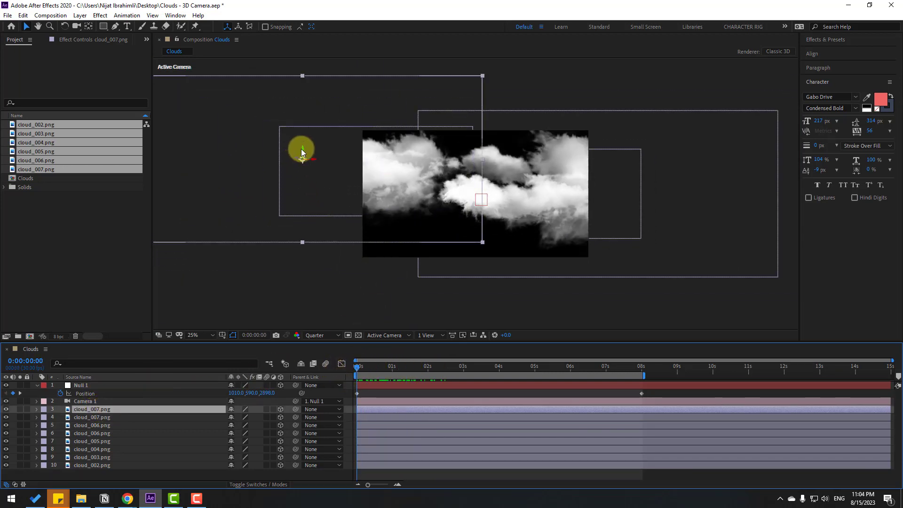
drag(301, 149, 294, 216)
click(654, 393)
key(space)
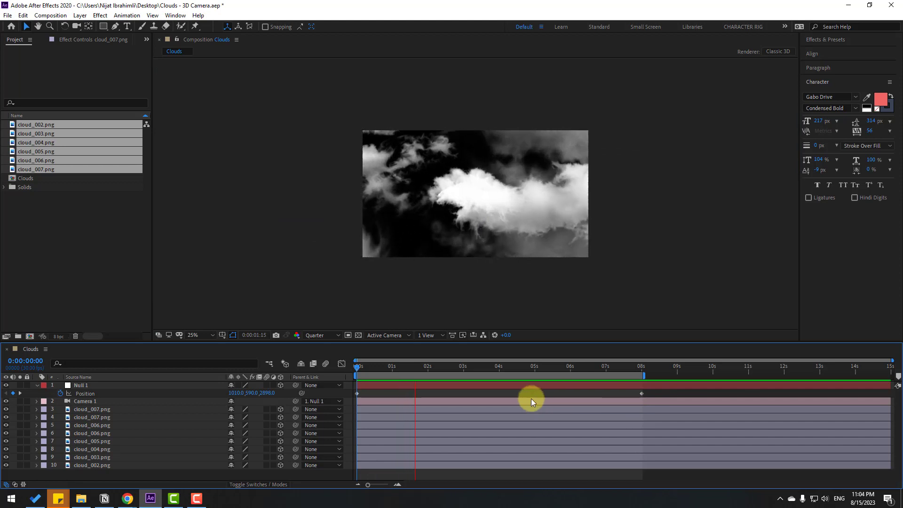
At 0:00:02:14, move cloud_005.png up and to the right of the frame centre.
click(445, 367)
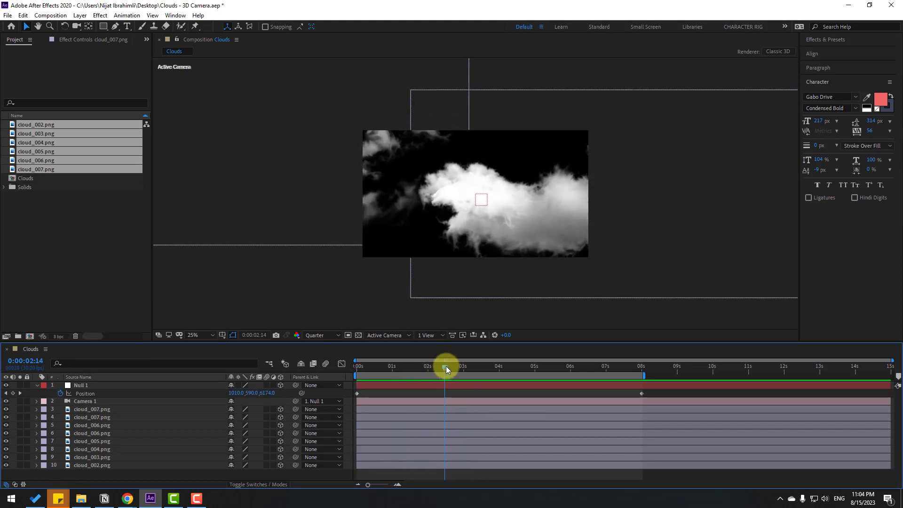
click(94, 443)
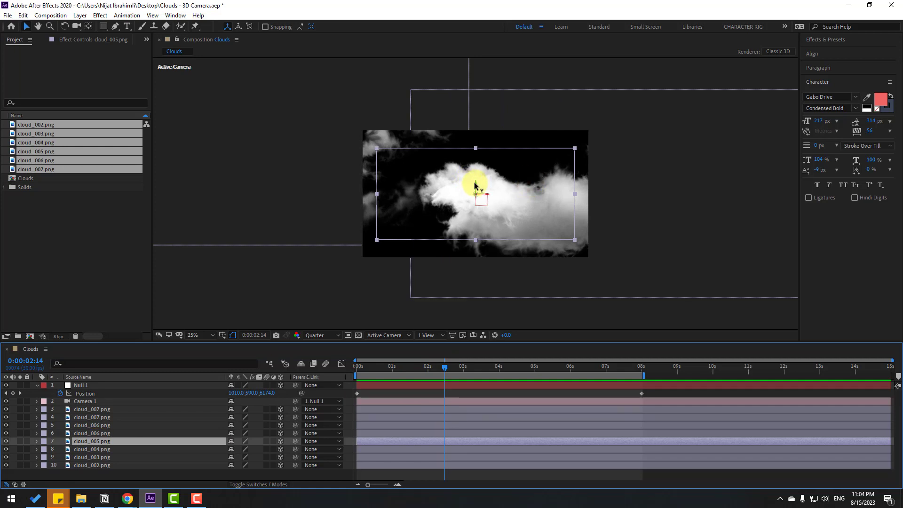
drag(475, 176, 564, 170)
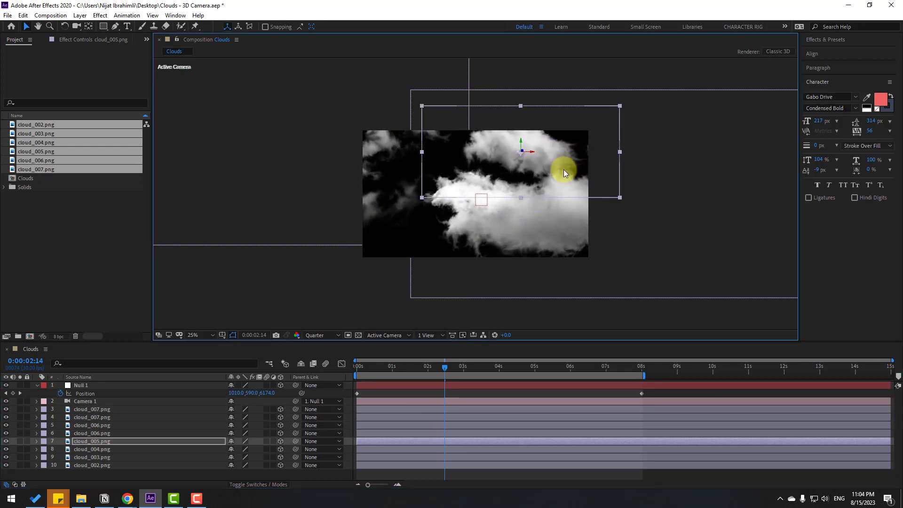
At 0:00:02:24, duplicate the right-hand cloud_006.png and move the new copy horizontally to the left of the frame.
click(94, 434)
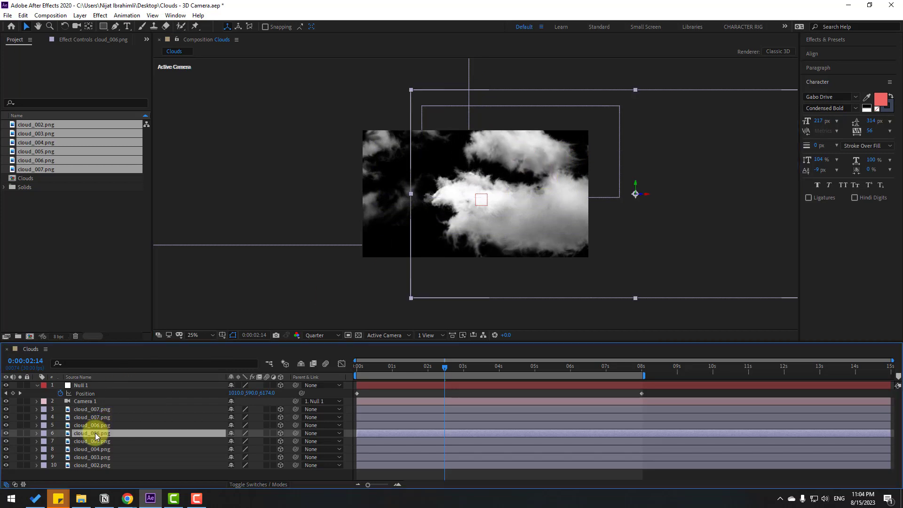
drag(419, 368, 457, 368)
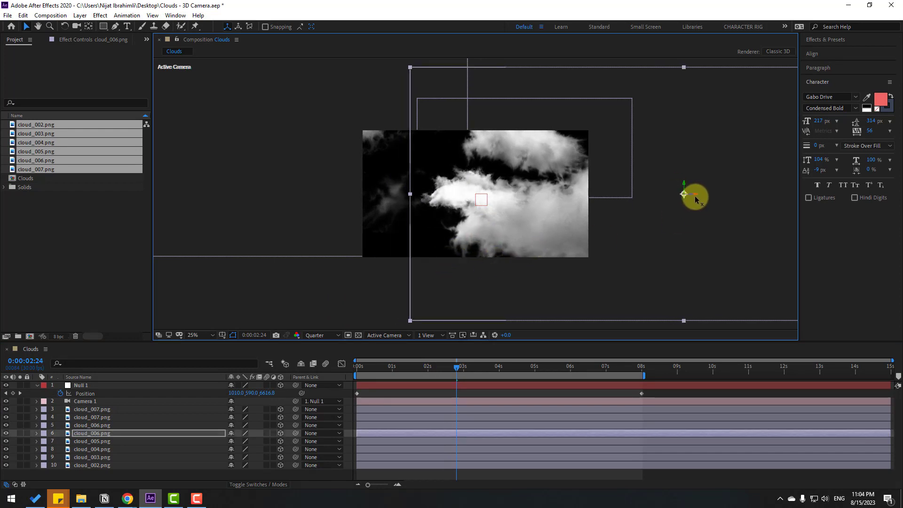
drag(690, 196, 200, 204)
key(ctrl+d)
drag(158, 207, 128, 213)
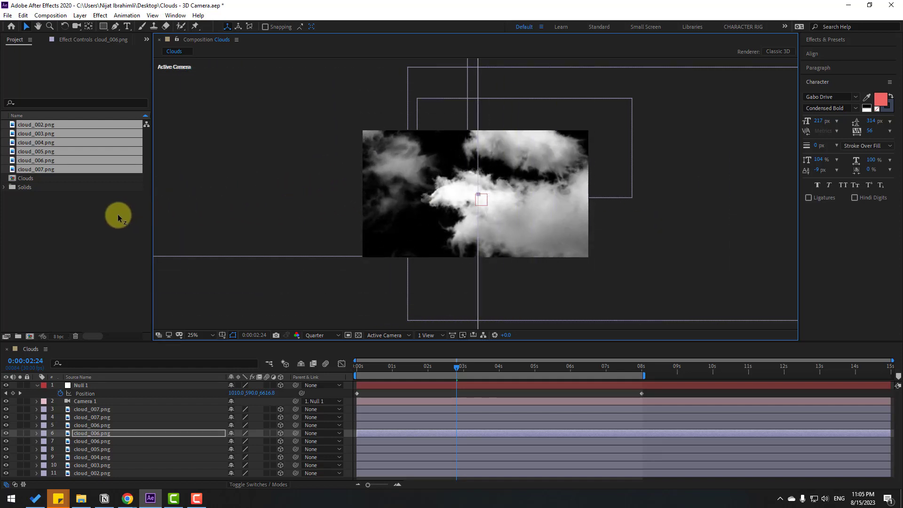
At 0:00:04:17, lower cloud_005.png slightly, duplicate it, and place the copy beyond the frame's lower-left corner.
drag(466, 366, 519, 360)
click(100, 450)
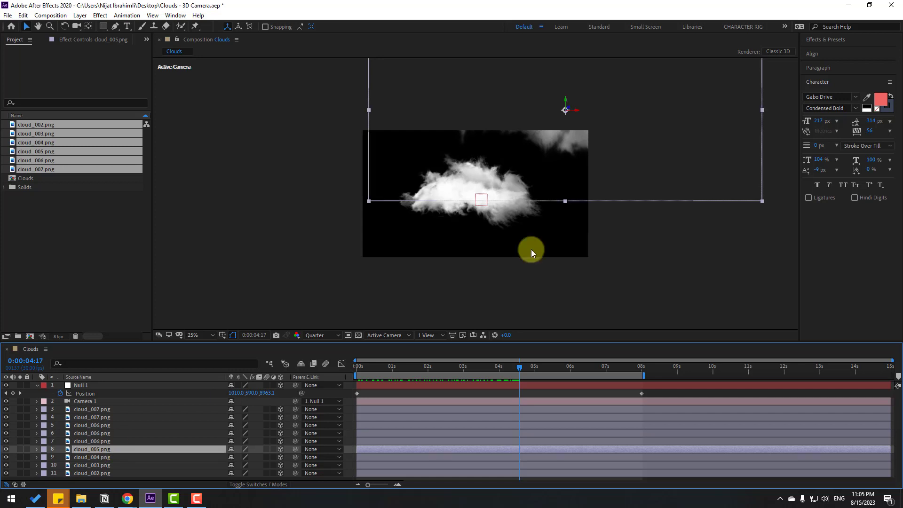
drag(567, 97, 419, 324)
mouse_move(511, 376)
mouse_down()
mouse_move(411, 371)
mouse_move(518, 368)
mouse_up()
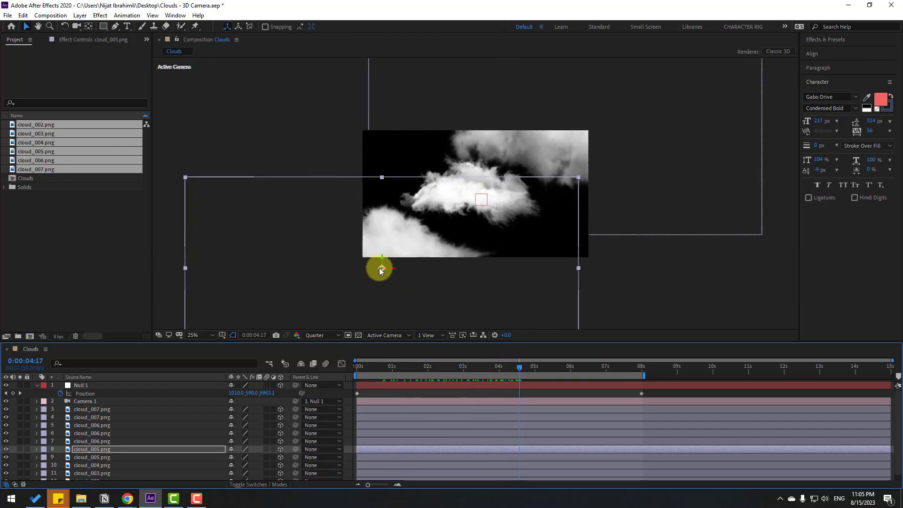
drag(375, 270, 339, 275)
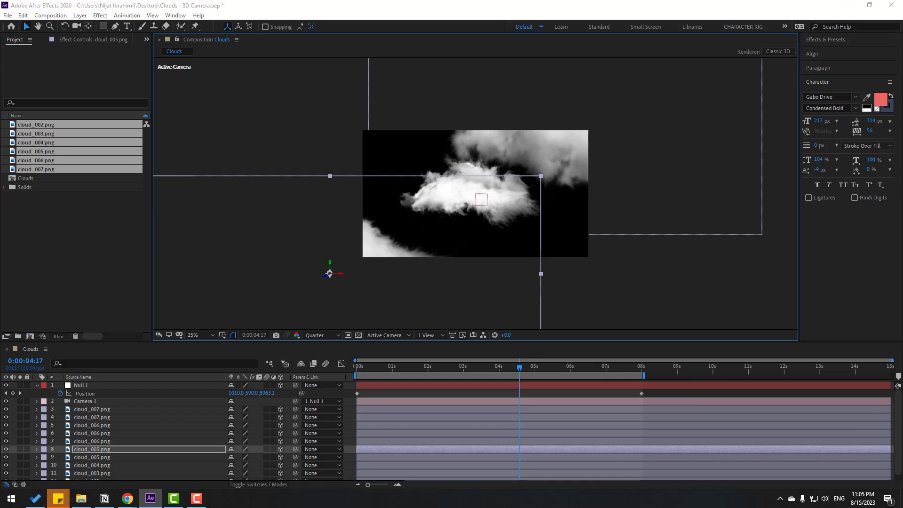
At 0:00:05:24, move cloud_004.png horizontally towards the right side of the frame and scale it to 121%.
drag(507, 368, 564, 371)
scroll(199, 447, down, 1)
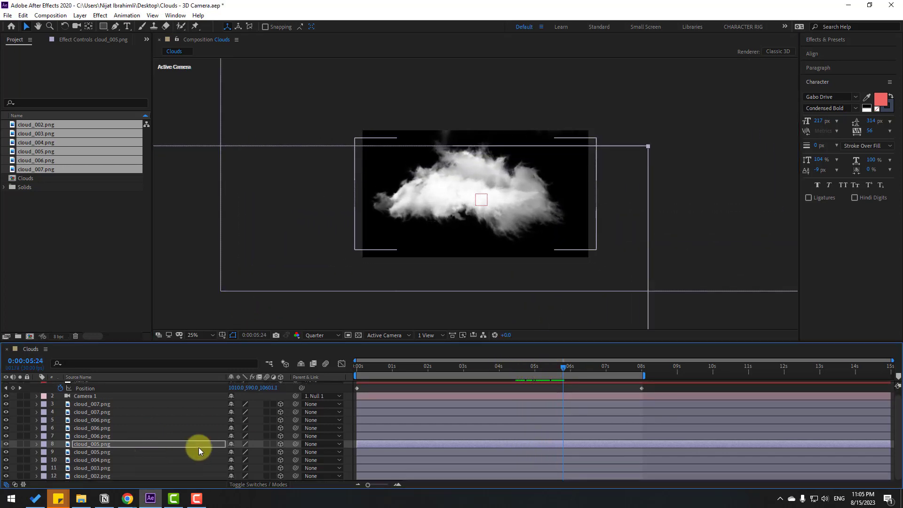
click(504, 217)
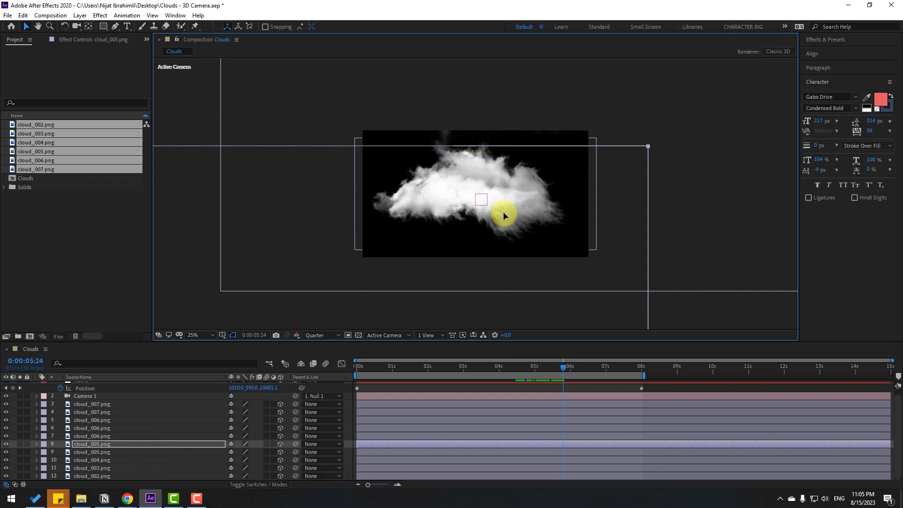
click(91, 469)
mouse_move(488, 196)
mouse_down()
mouse_move(565, 202)
mouse_move(503, 203)
mouse_up()
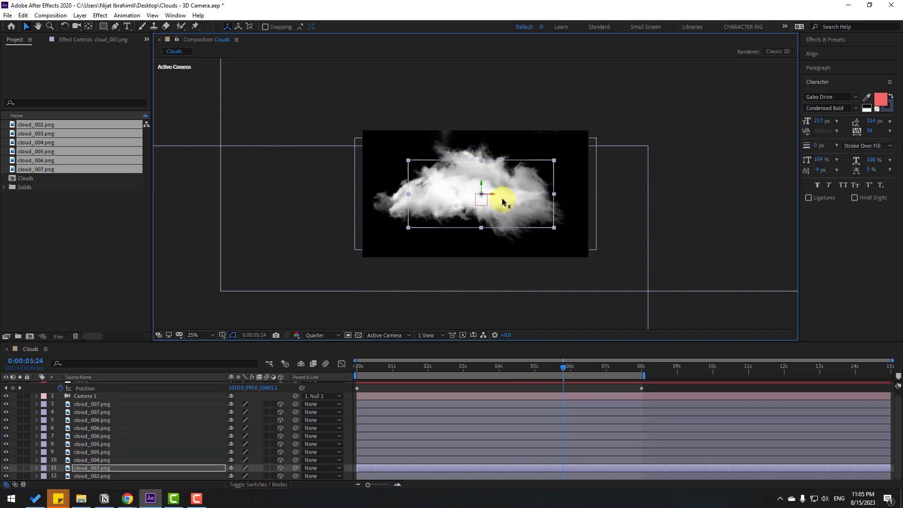
click(97, 460)
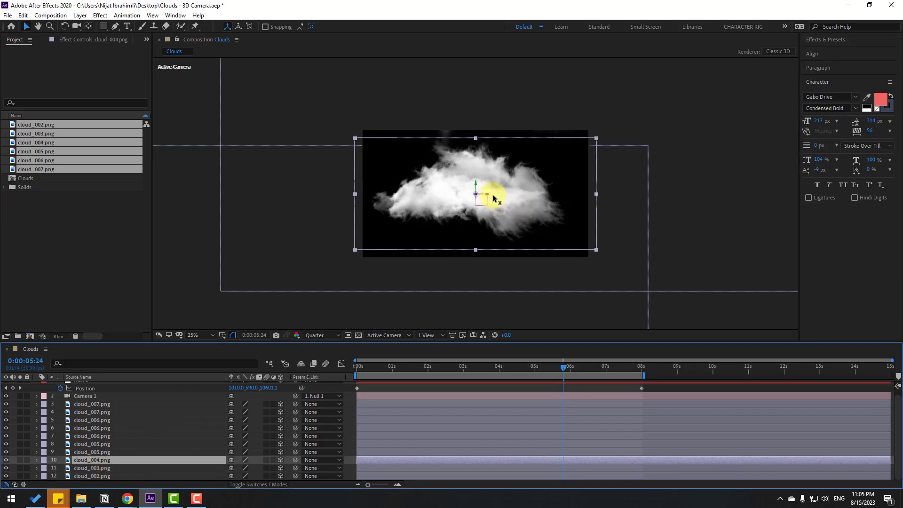
drag(492, 194, 612, 196)
key(s)
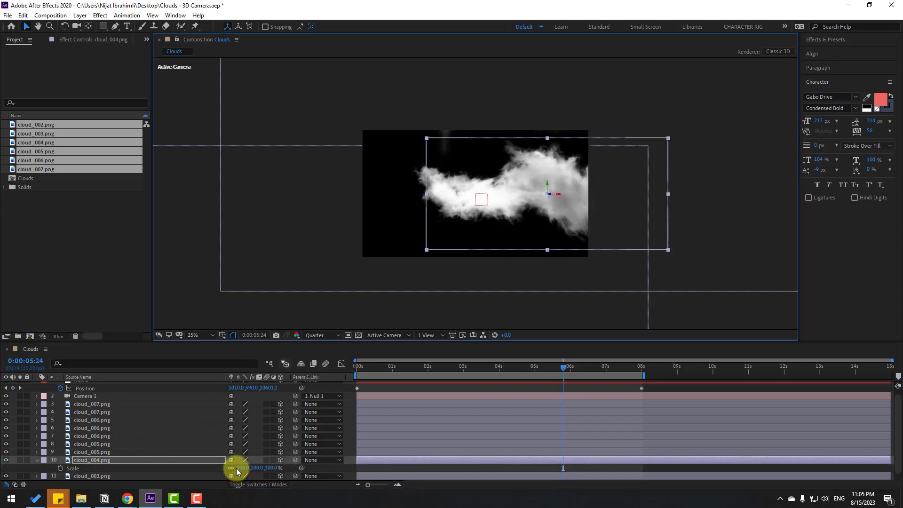
drag(246, 467, 251, 467)
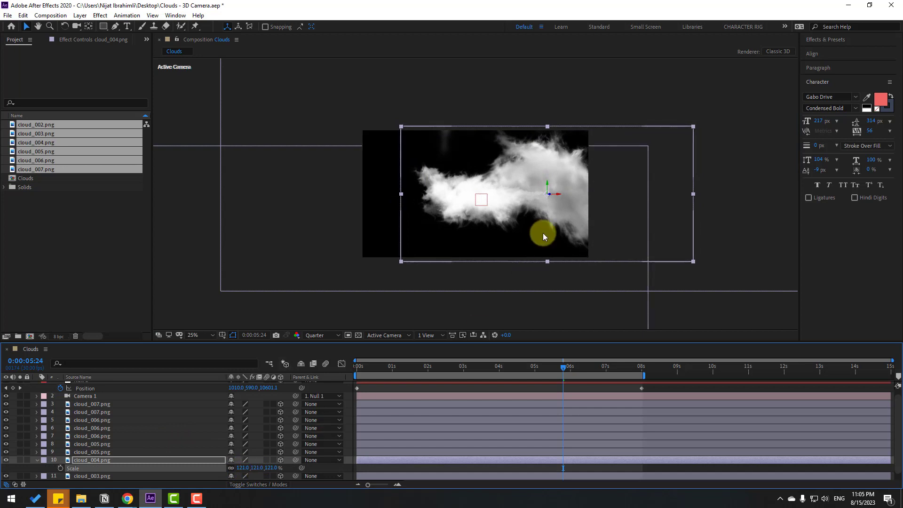
Duplicate cloud_004.png, place the copy at the frame's lower-left corner, and flip it horizontally.
key(ctrl+d)
drag(557, 193, 278, 191)
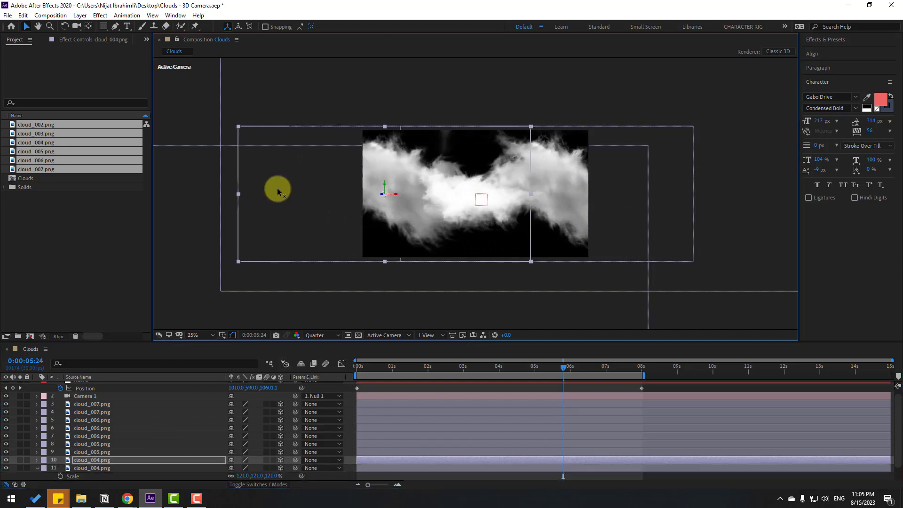
drag(387, 185, 362, 288)
right_click(397, 234)
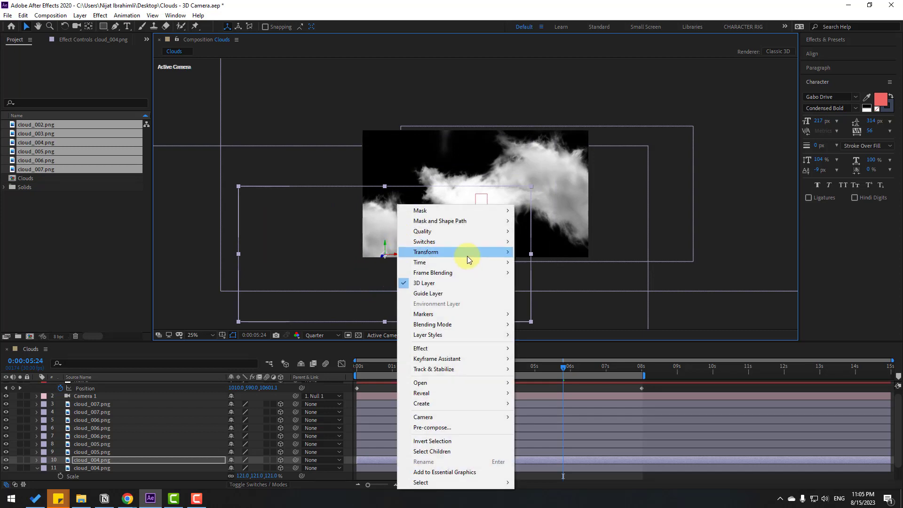
mouse_move(467, 253)
click(563, 331)
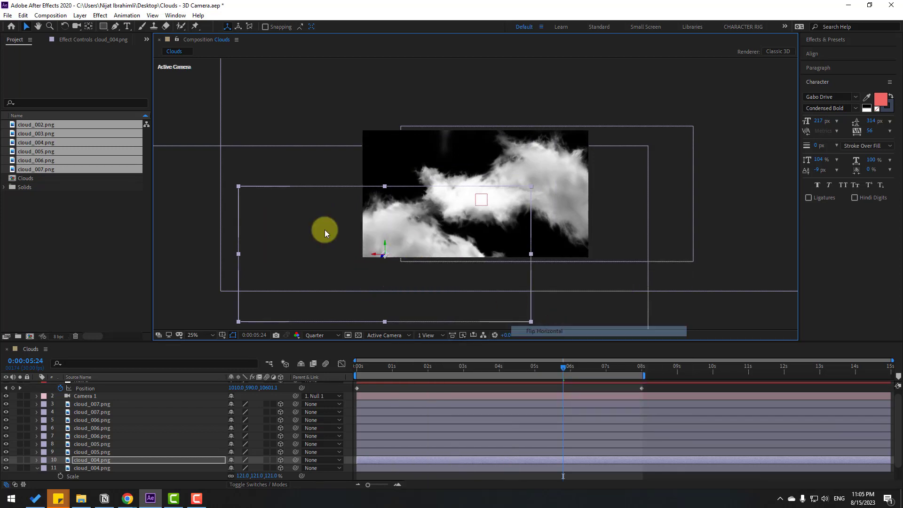
drag(373, 256, 369, 226)
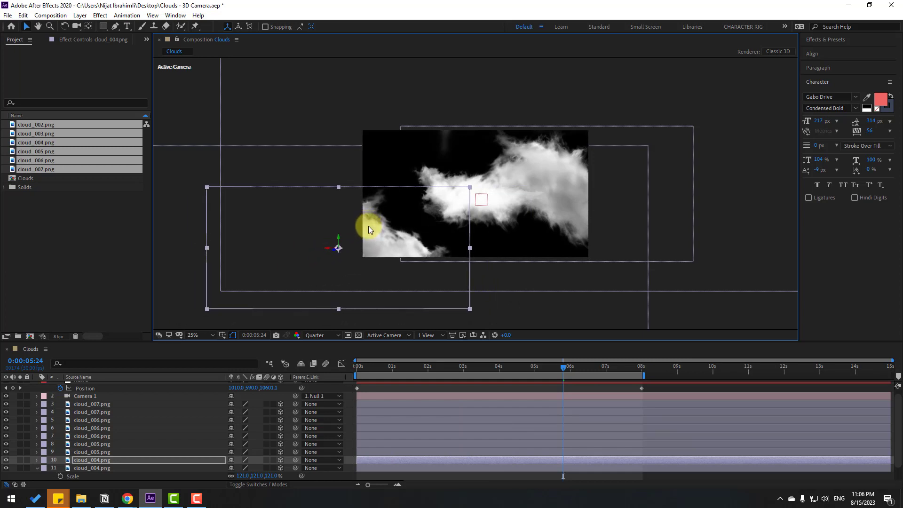
Raise the flipped cloud_004.png copy at 0:00:05:01, stretch it slightly taller, and lower it partway at 0:00:05:23.
mouse_move(543, 366)
mouse_down()
mouse_move(470, 369)
mouse_move(536, 368)
mouse_up()
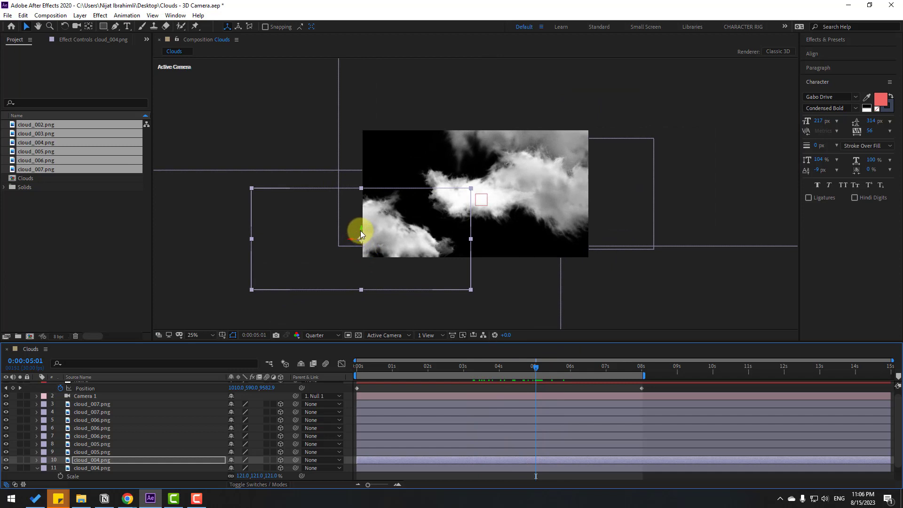
drag(360, 230, 365, 108)
drag(473, 235, 473, 246)
drag(535, 367, 563, 366)
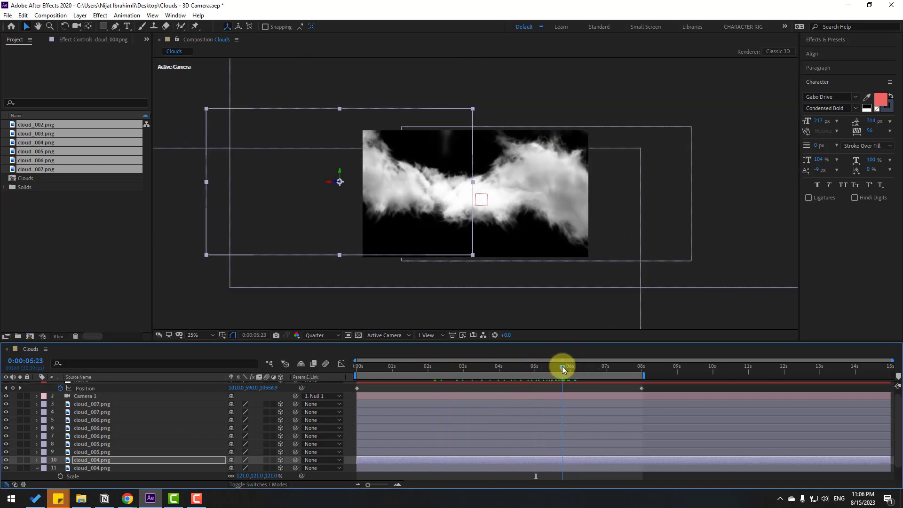
drag(341, 172, 330, 223)
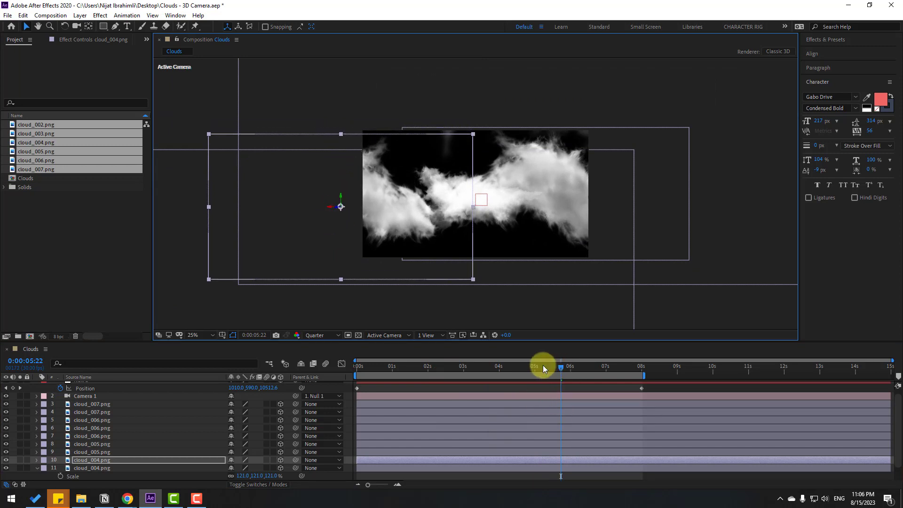
Set the Z position of Null 1's end keyframe at 0:00:08:00 to 20853 and preview the fly-through.
drag(543, 365, 622, 368)
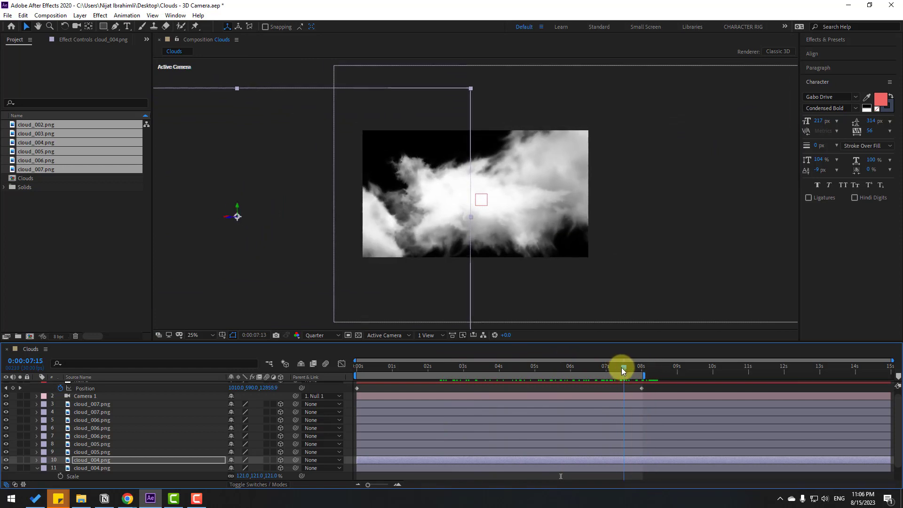
scroll(651, 398, up, 1)
click(656, 387)
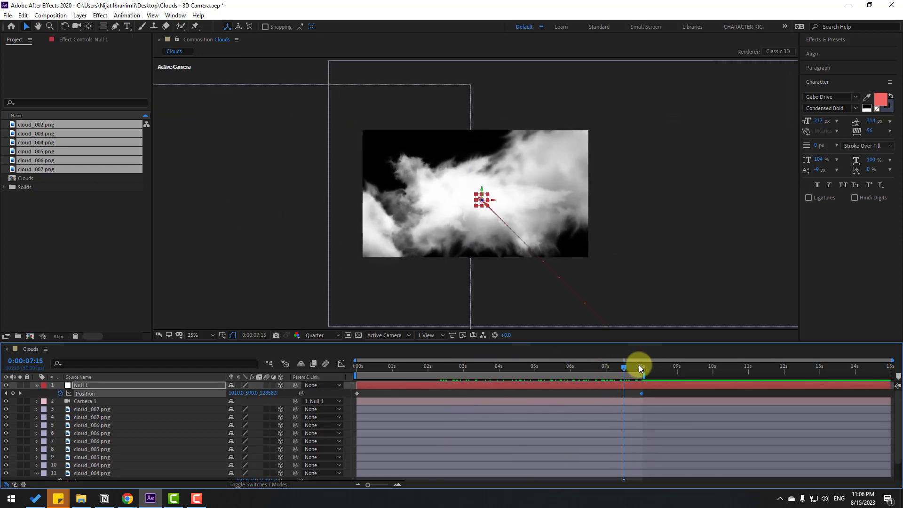
click(640, 366)
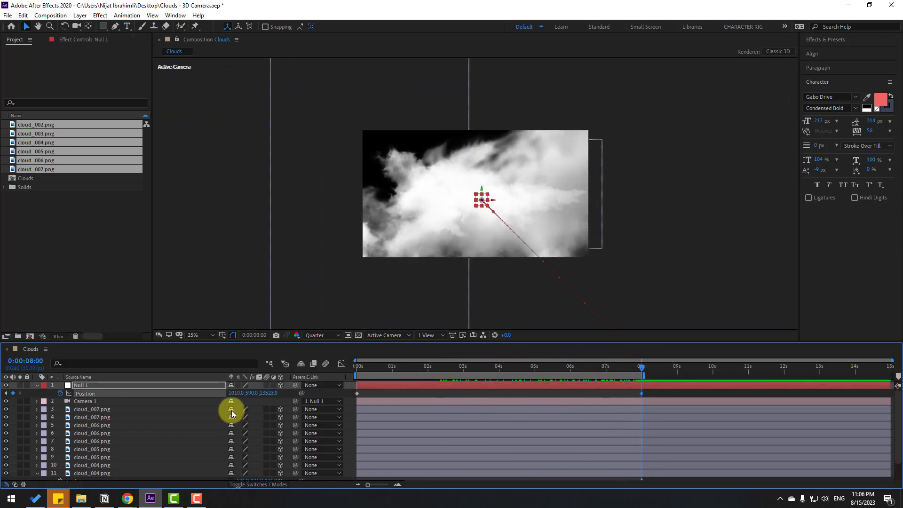
drag(271, 394, 611, 382)
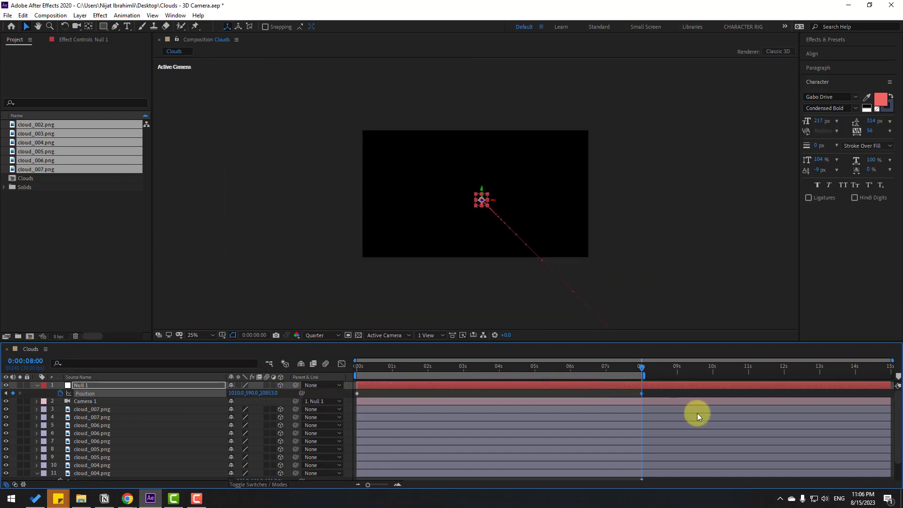
click(661, 397)
key(space)
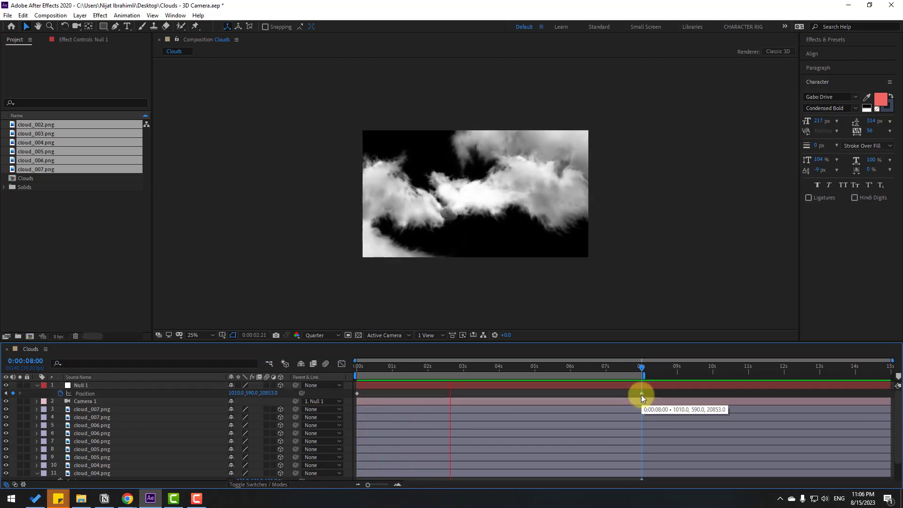
Lower the right-hand cloud_004.png at 0:00:03:24 and shift it further right at 0:00:03:16.
drag(587, 366, 493, 366)
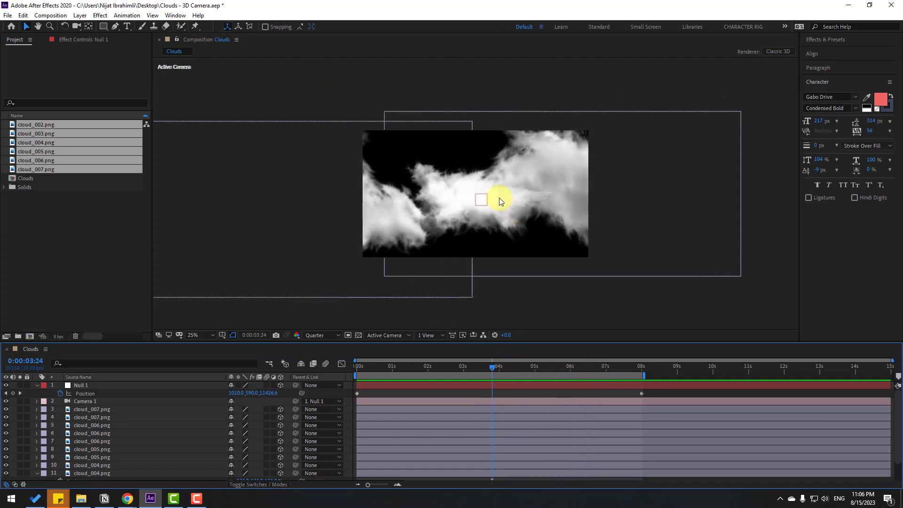
scroll(60, 472, down, 2)
click(95, 436)
click(100, 430)
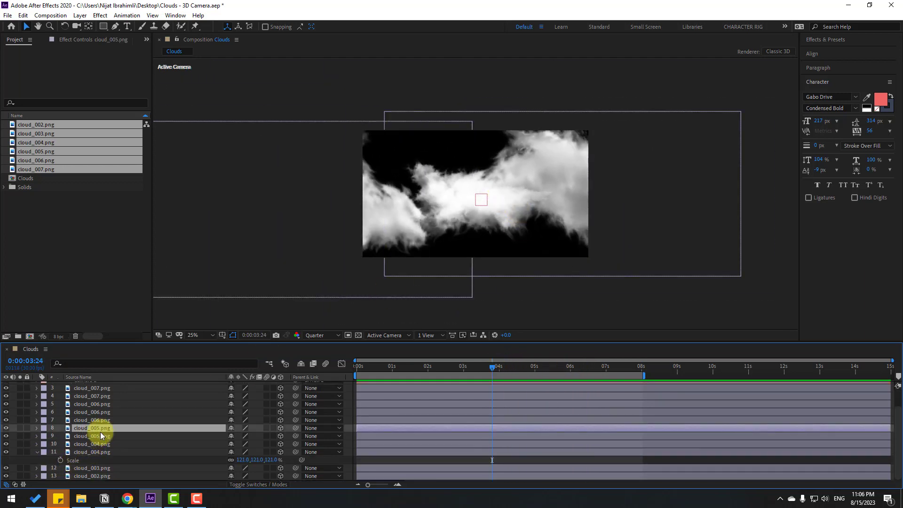
click(100, 444)
click(100, 451)
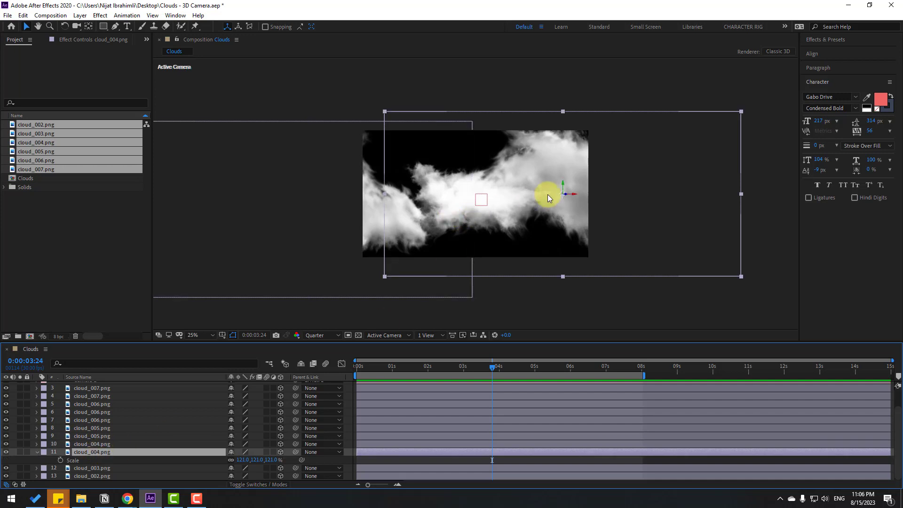
drag(563, 187, 568, 229)
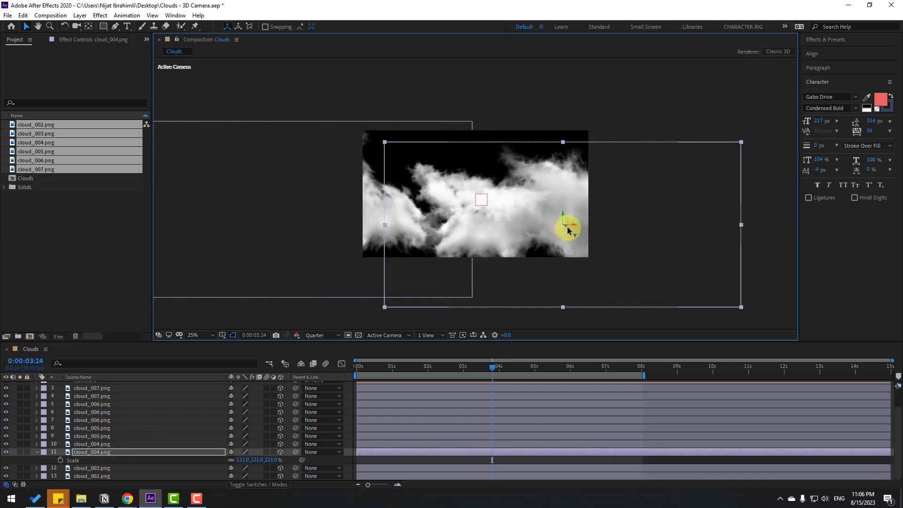
mouse_move(492, 362)
mouse_down()
mouse_move(430, 372)
mouse_move(483, 371)
mouse_up()
drag(561, 221, 606, 224)
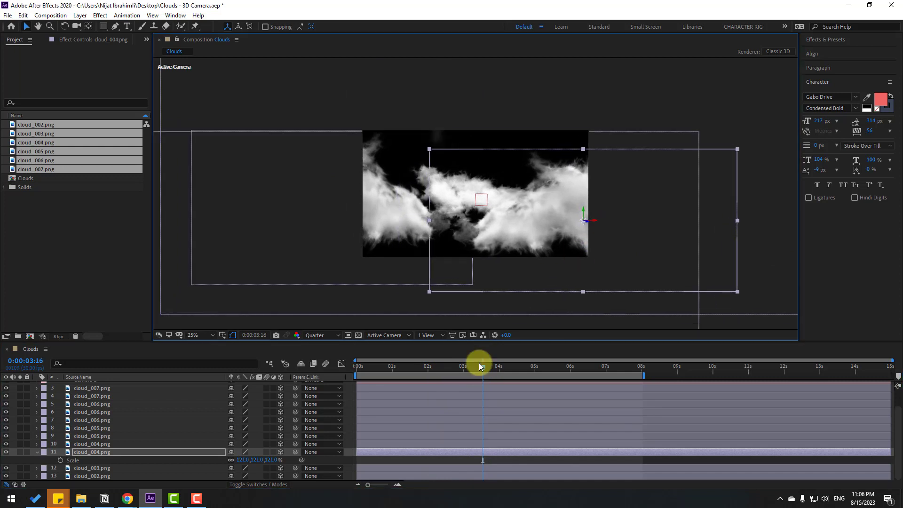
At 0:00:05:06, move cloud_003.png horizontally to the right of the frame.
drag(481, 366, 542, 368)
click(98, 469)
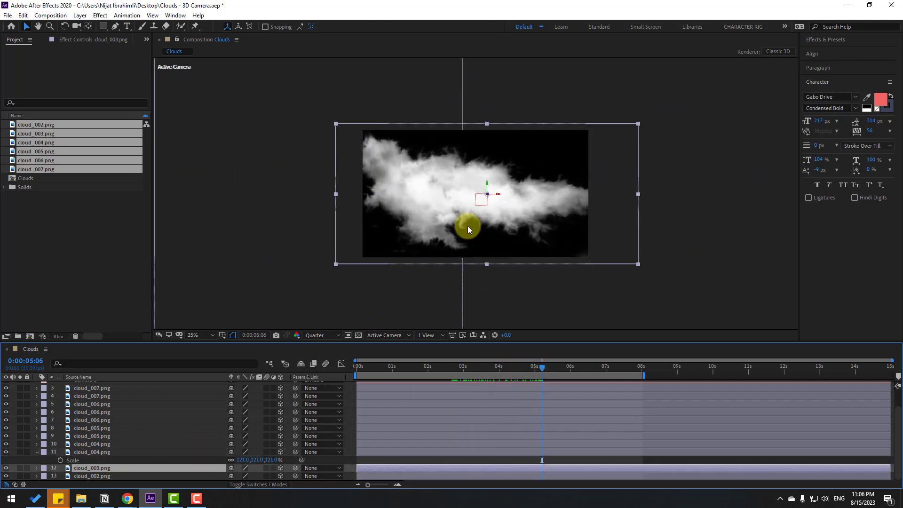
drag(501, 194, 640, 196)
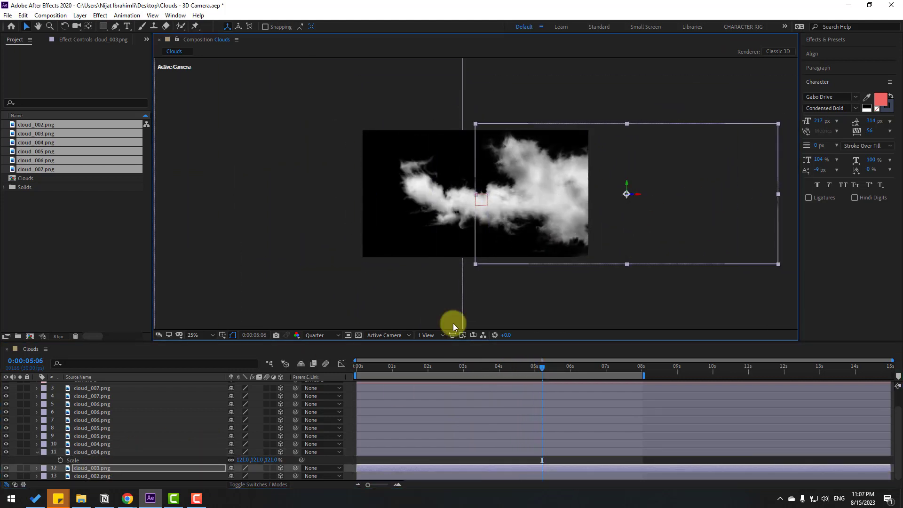
Move cloud_002.png to the left of the frame, scale it to 148%, and shift it towards the lower-left corner.
click(94, 476)
drag(488, 197, 316, 194)
key(s)
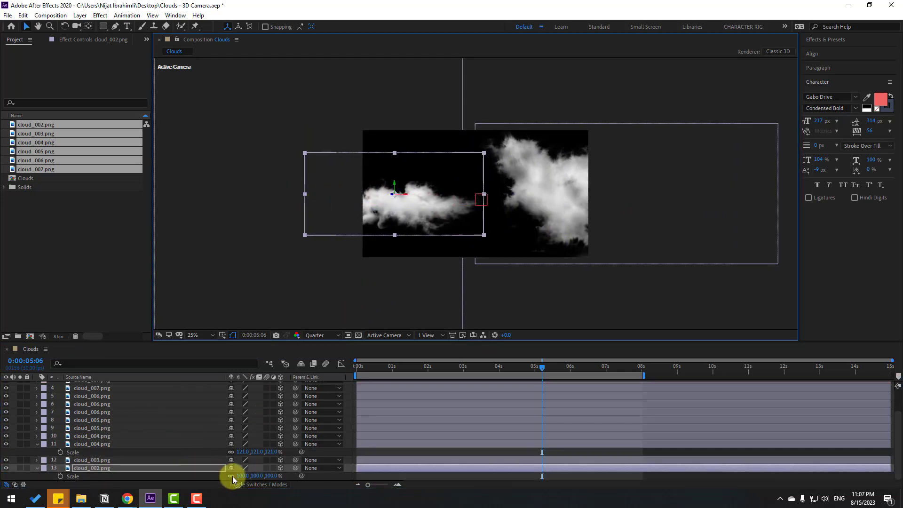
drag(240, 475, 271, 476)
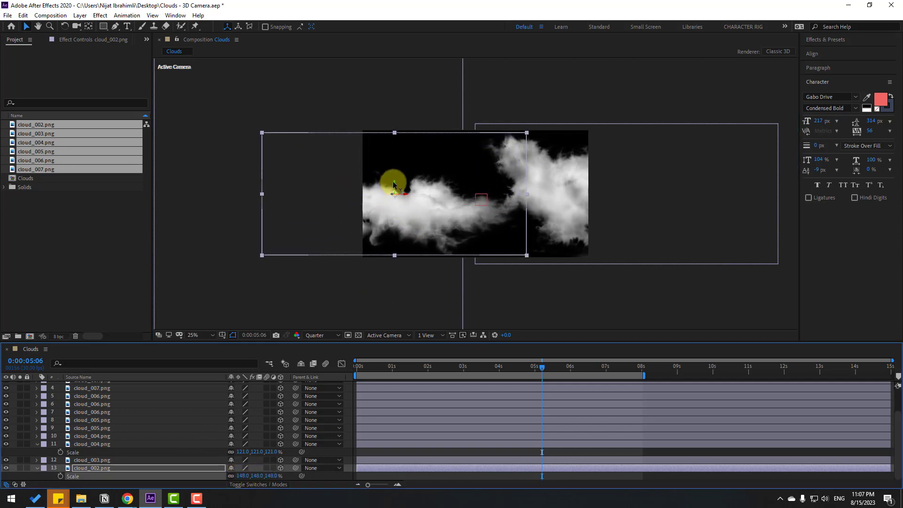
drag(394, 185, 311, 244)
Duplicate cloud_002.png, raise the copy to the frame's upper-left area, flip it horizontally, and adjust its position.
key(ctrl+d)
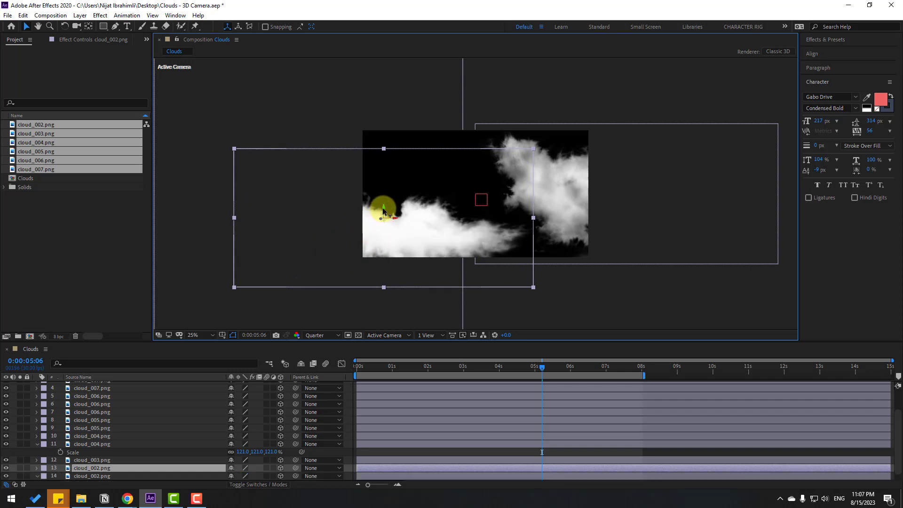
drag(383, 211, 402, 14)
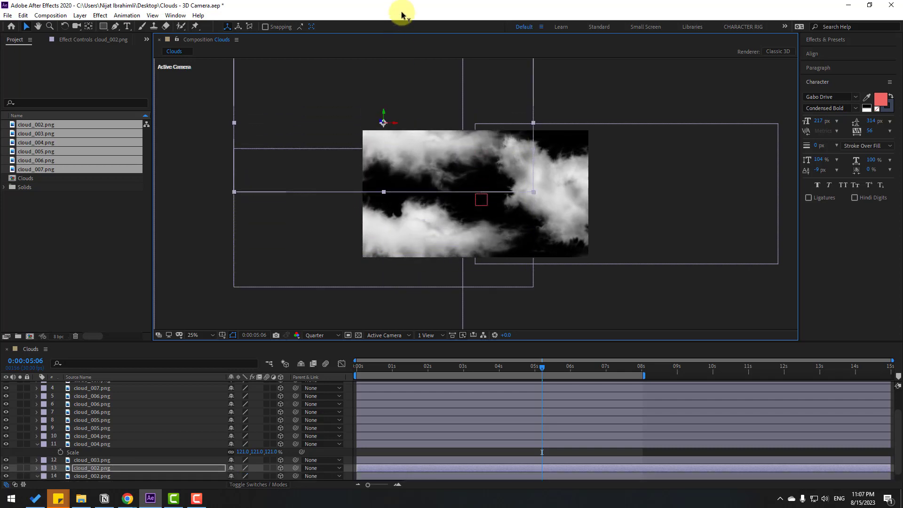
right_click(412, 162)
mouse_move(479, 186)
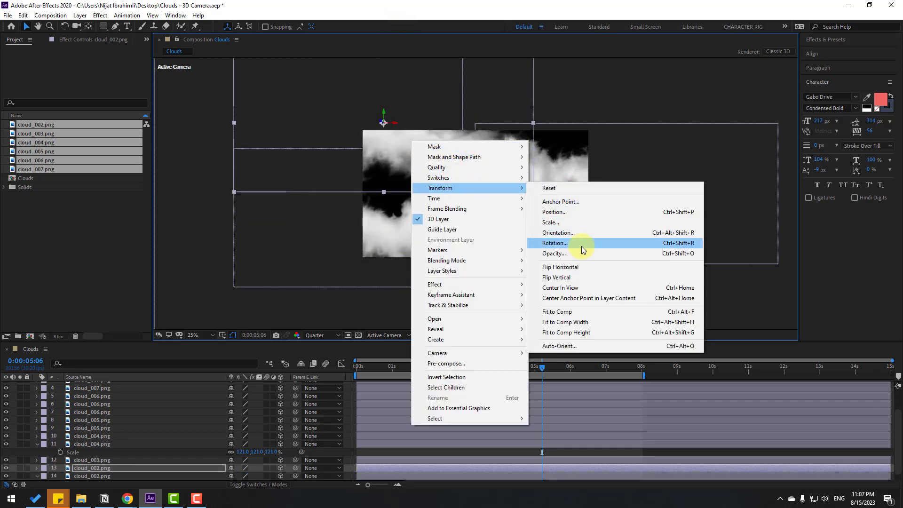
click(573, 268)
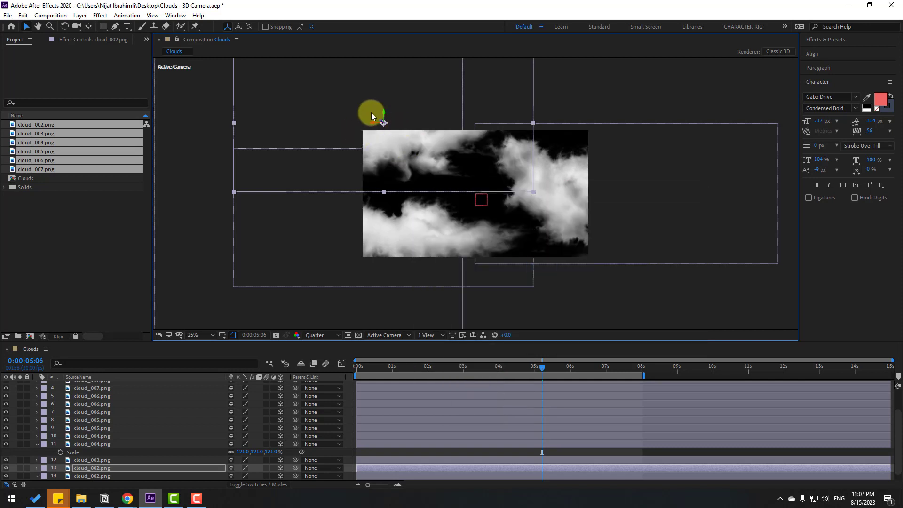
drag(379, 125, 412, 179)
Preview the fly-through from the start and collapse the bottom cloud_002.png layer's properties.
drag(532, 369, 480, 369)
key(Home)
key(space)
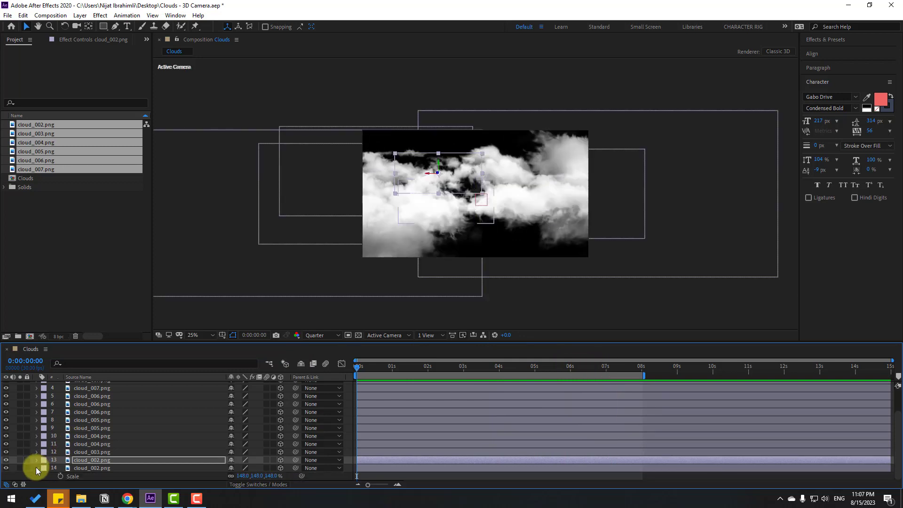
click(37, 469)
scroll(123, 418, up, 2)
scroll(144, 421, down, 2)
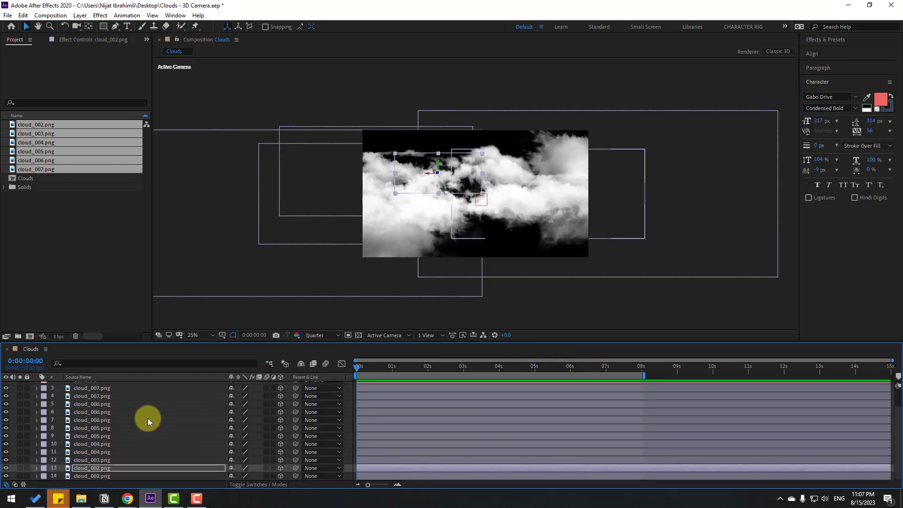
Create a new solid named Sky and place it beneath all the cloud layers in the layer stack.
click(80, 15)
mouse_move(101, 26)
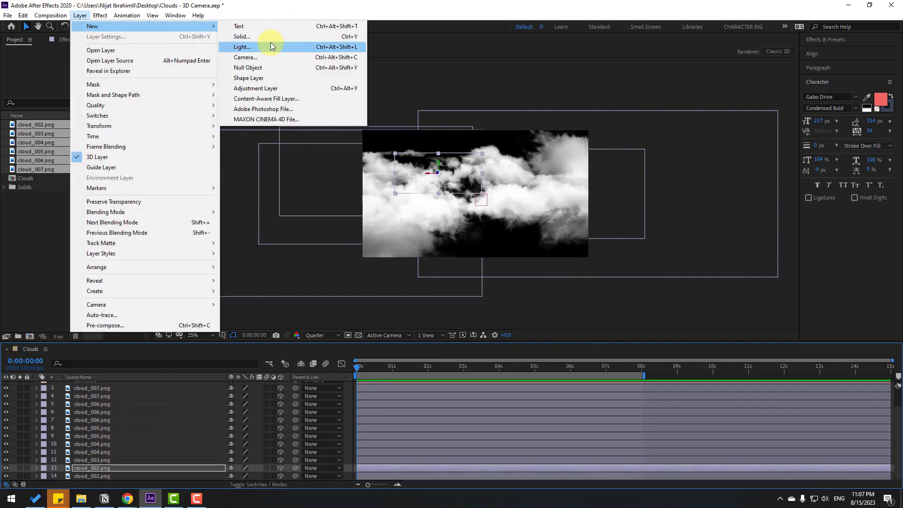
click(271, 37)
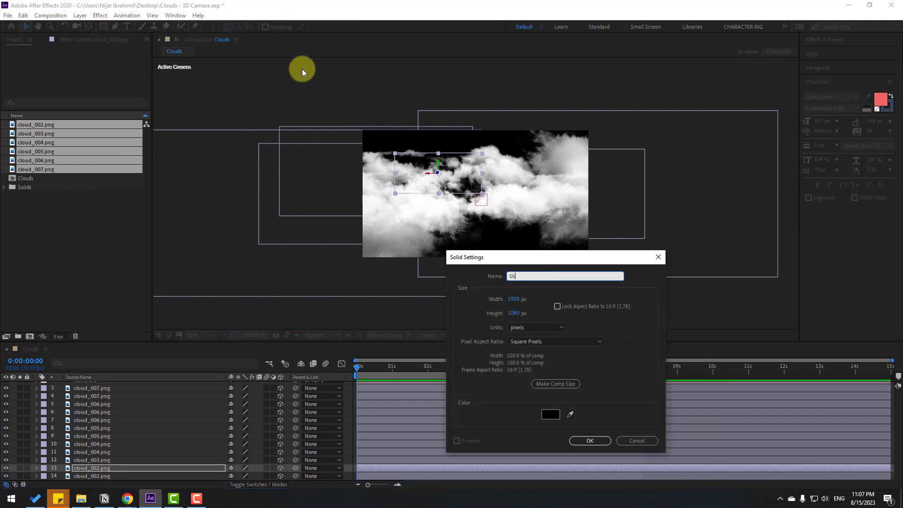
click(610, 440)
click(88, 461)
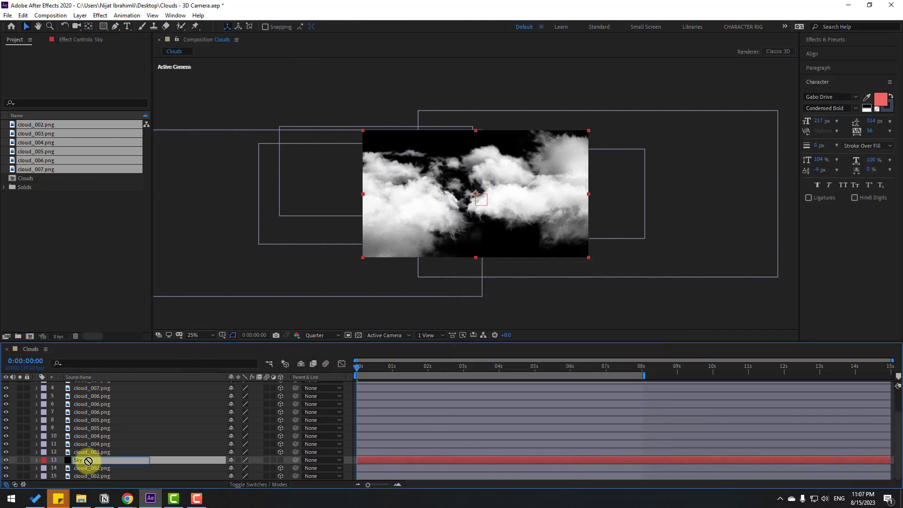
drag(84, 462, 95, 478)
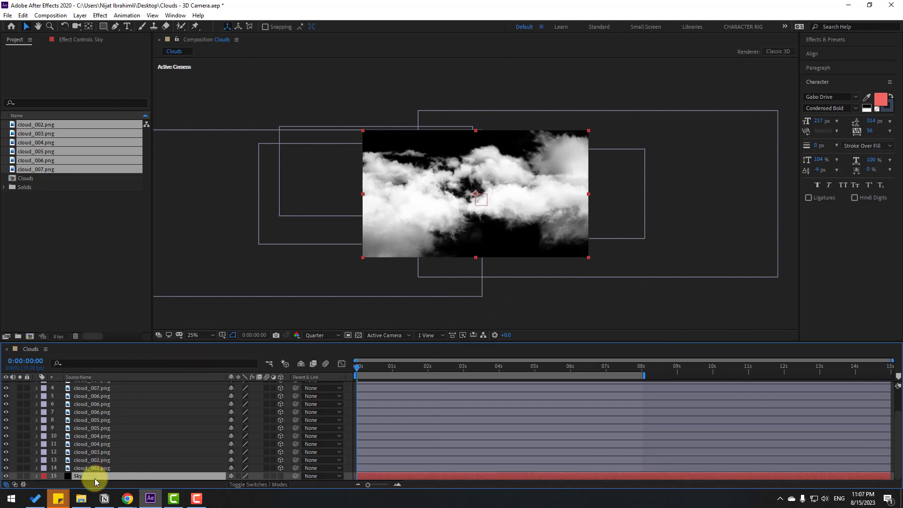
Find the Gradient Ramp effect and apply it to the Sky solid.
click(827, 41)
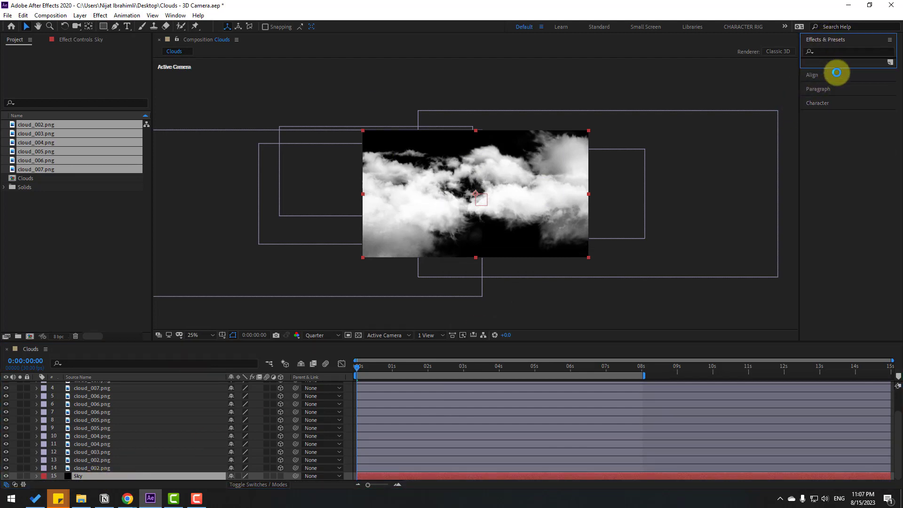
click(839, 52)
text(gradi)
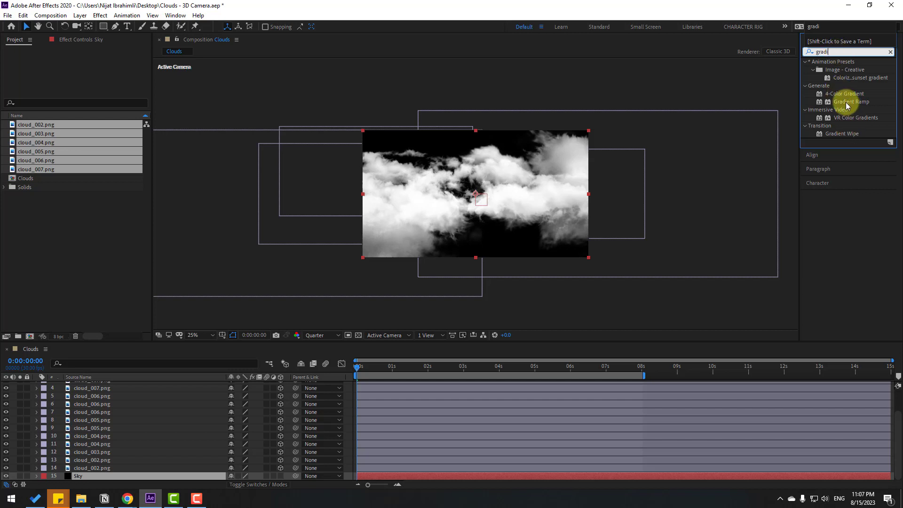
drag(855, 103, 76, 474)
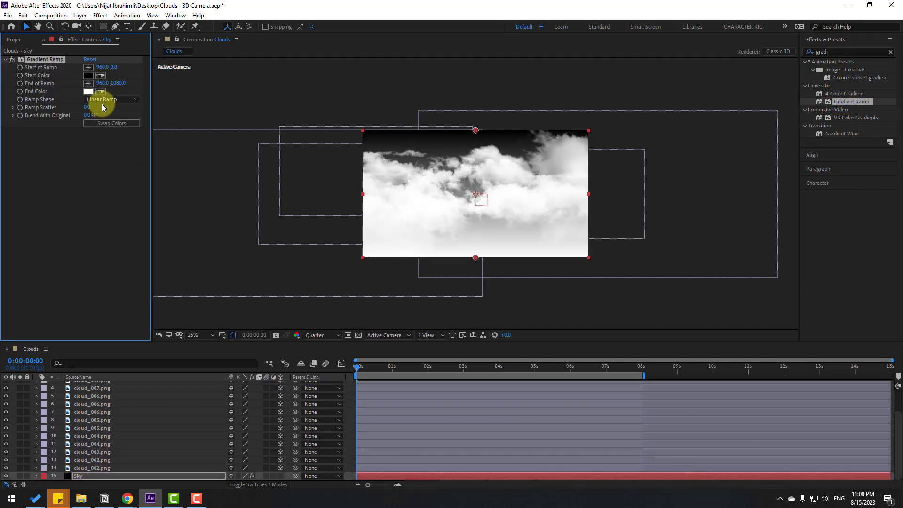
Set the Gradient Ramp's end color to light blue BFECFF.
click(88, 91)
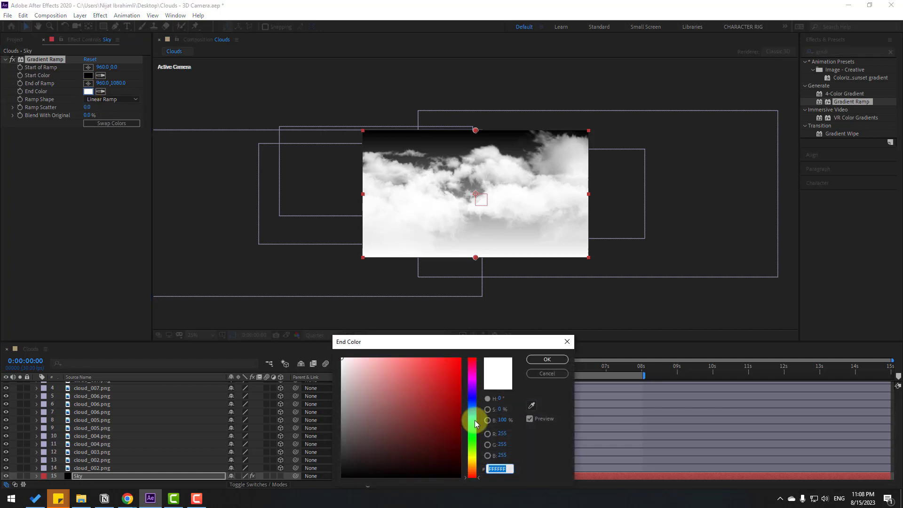
drag(475, 423, 476, 413)
drag(408, 378, 369, 356)
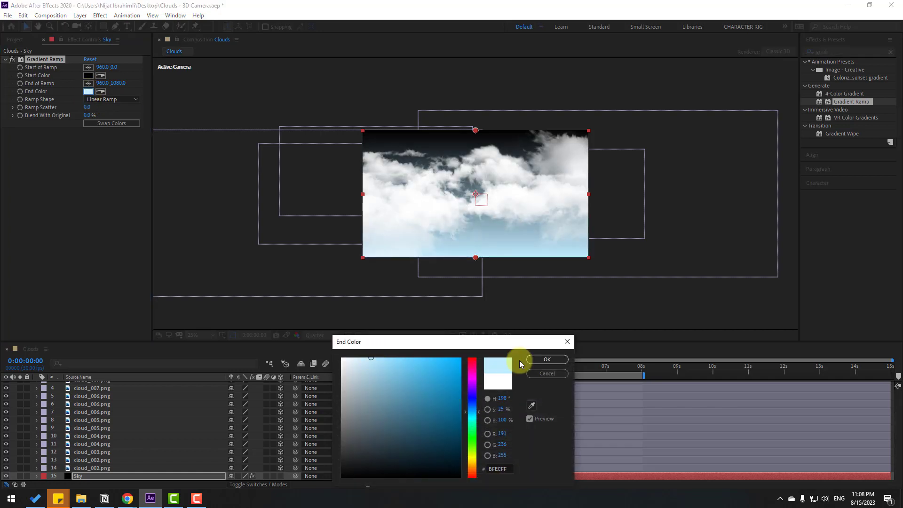
click(548, 360)
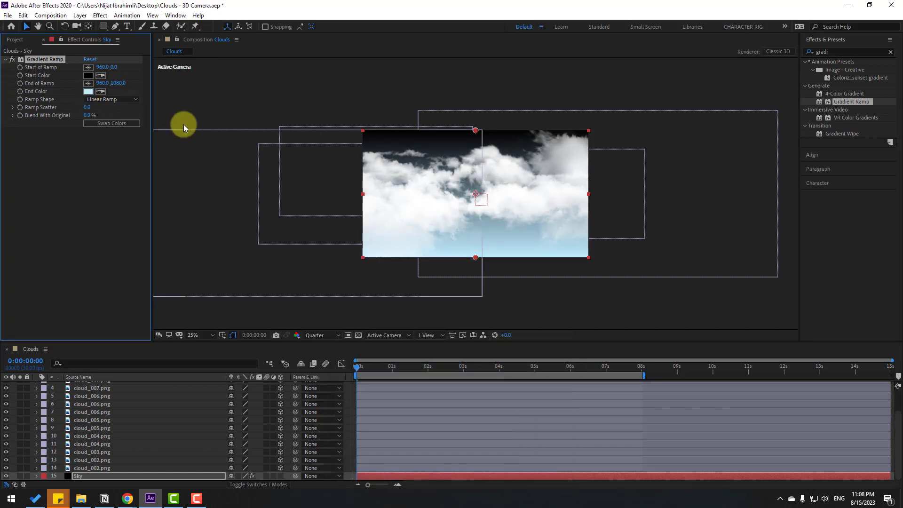
Set the Gradient Ramp's start color to sky blue 43CBFE.
click(88, 75)
drag(475, 417, 462, 409)
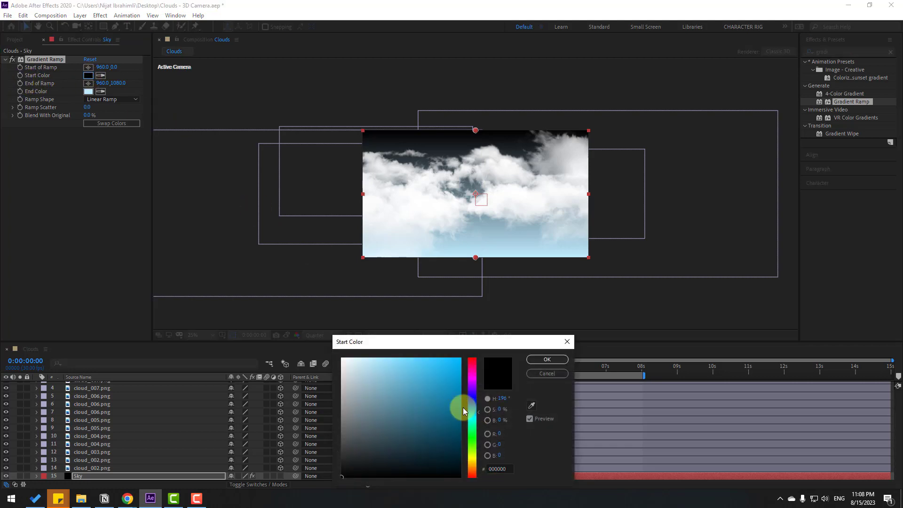
mouse_move(430, 359)
mouse_down()
mouse_move(405, 357)
mouse_move(429, 358)
mouse_up()
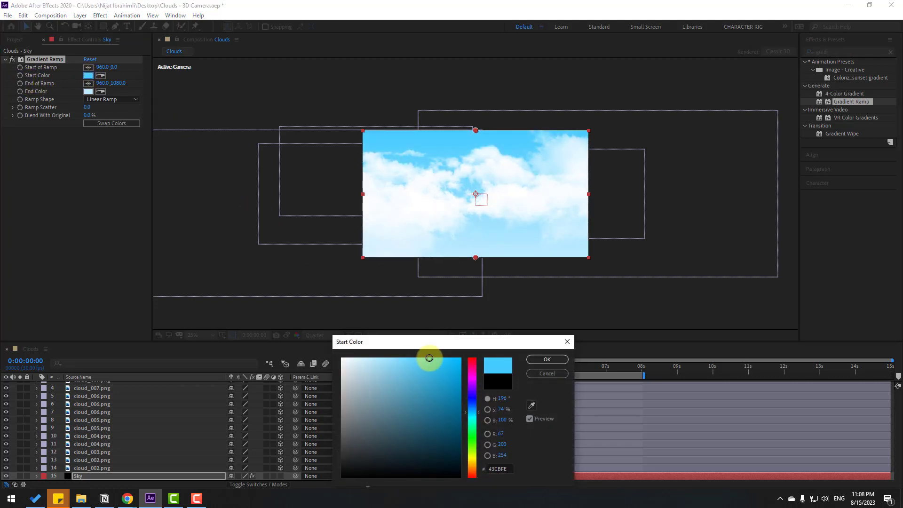
click(546, 359)
Check the opening of the fly-through against the blue sky and view the composition at 50%.
drag(360, 367, 394, 365)
click(207, 336)
click(205, 194)
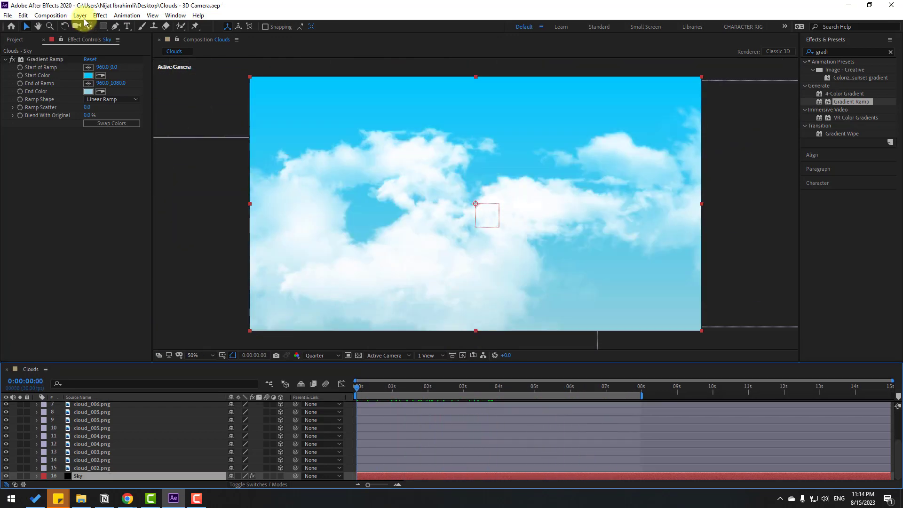
Create an adjustment layer, move it to the top of the layer stack, and rename it Lens.
click(80, 15)
mouse_move(94, 27)
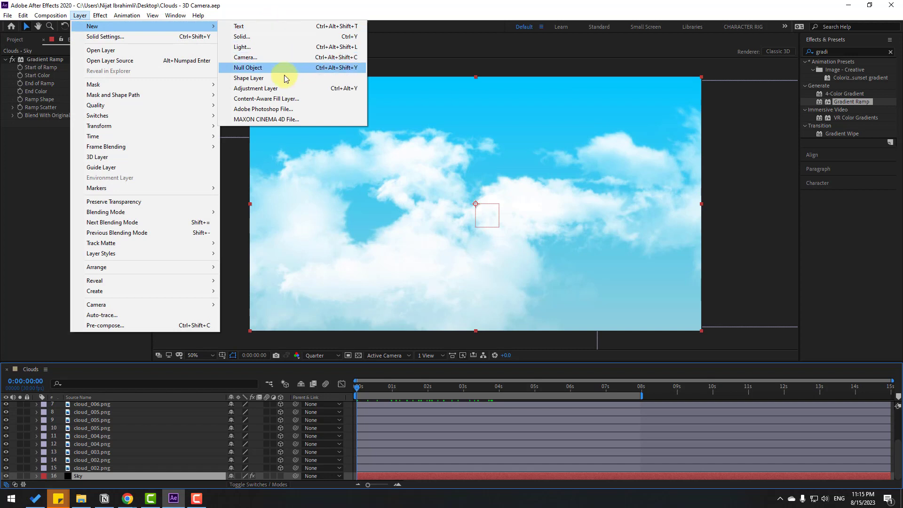
click(278, 89)
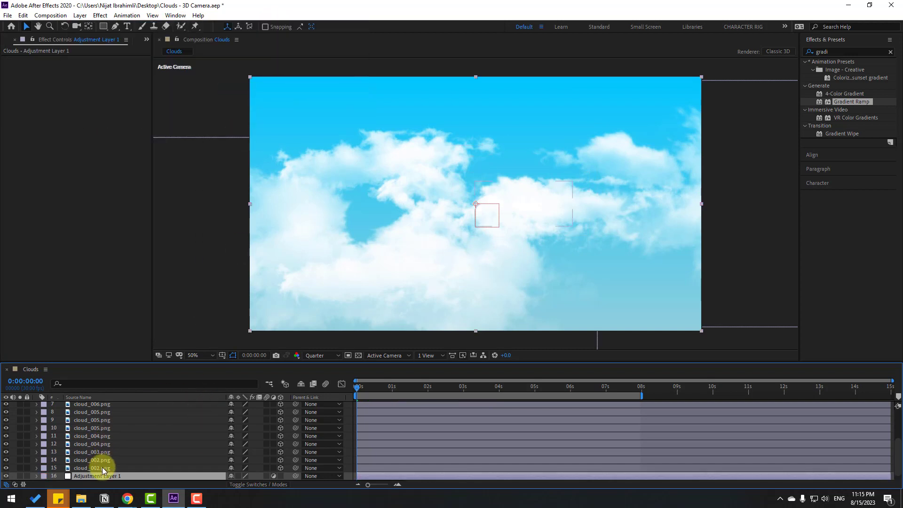
drag(98, 475, 121, 424)
scroll(99, 445, up, 2)
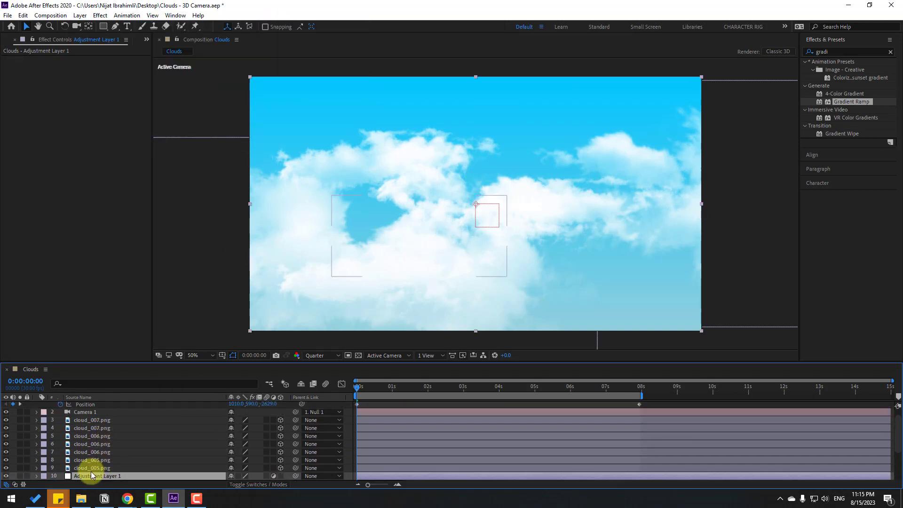
drag(91, 476, 121, 403)
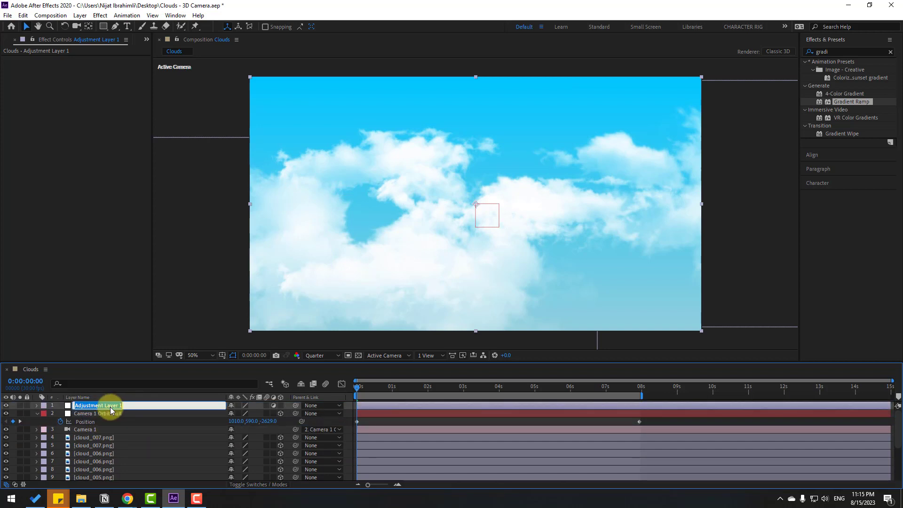
key(Return)
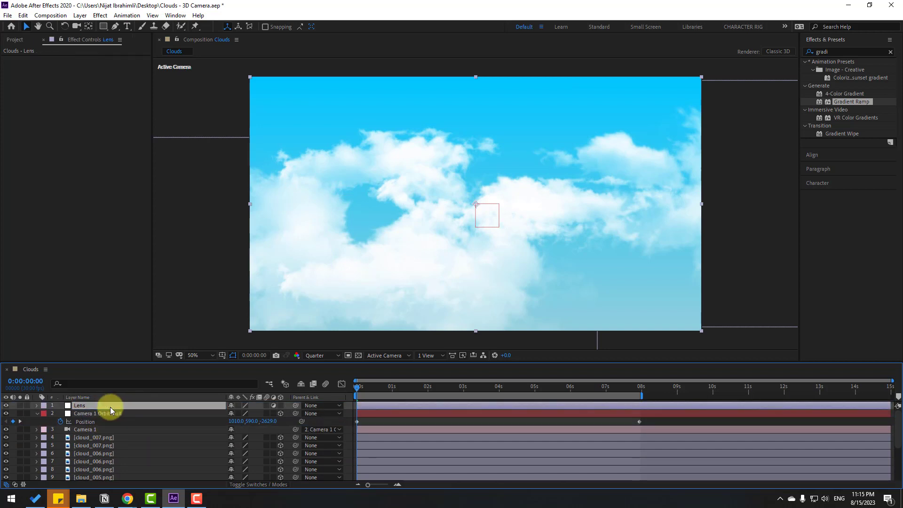
Apply the Lens Flare effect to the Lens layer and place the flare center in the upper-right sky at about 1792, 128.
click(839, 50)
text(lens)
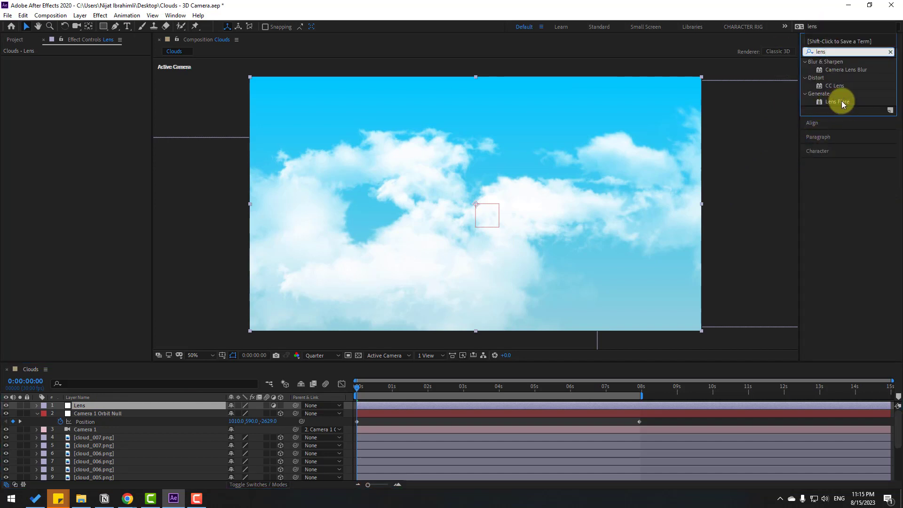
drag(842, 103, 191, 398)
drag(74, 410, 78, 408)
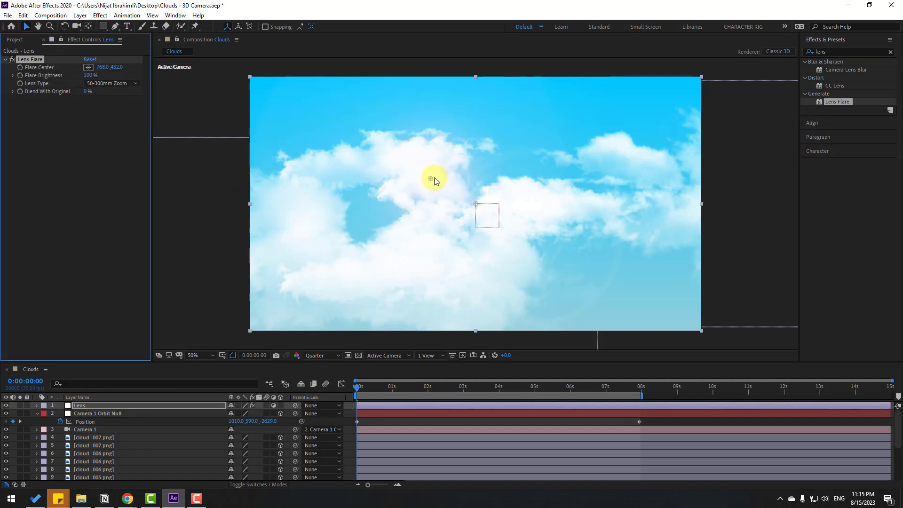
drag(436, 179, 673, 109)
Raise the flare brightness to about 148% and try the 35mm Prime and 105mm Prime lens types.
drag(92, 74, 111, 73)
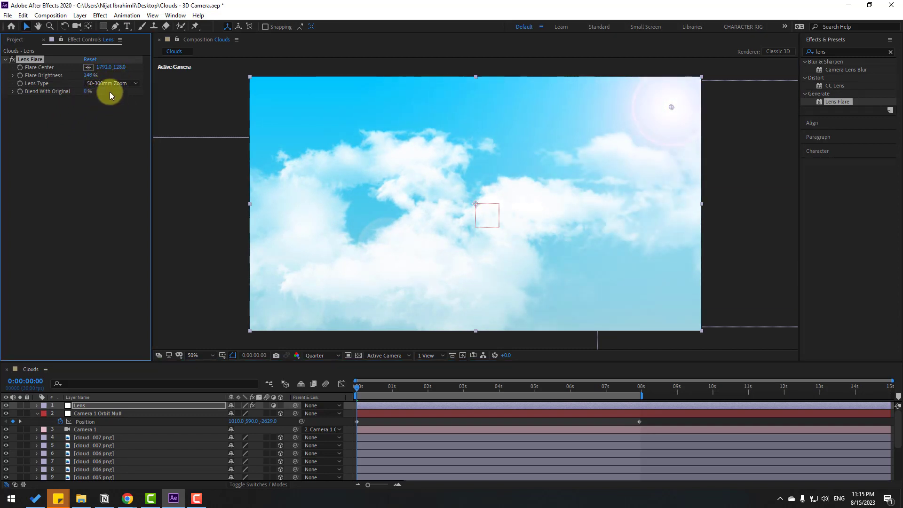
click(96, 85)
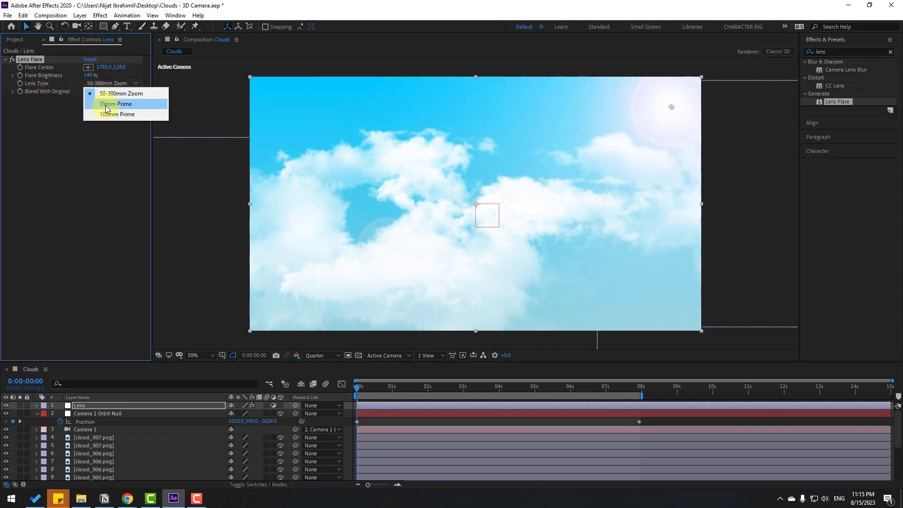
click(114, 104)
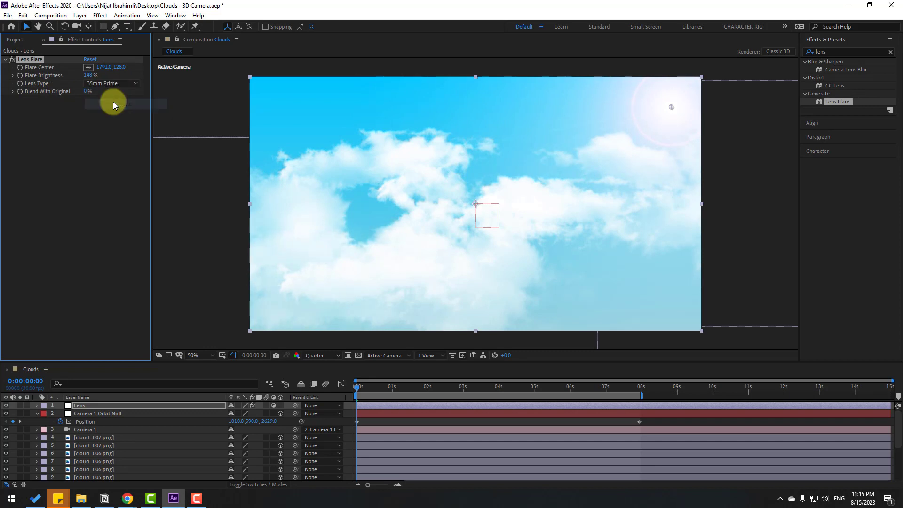
click(105, 87)
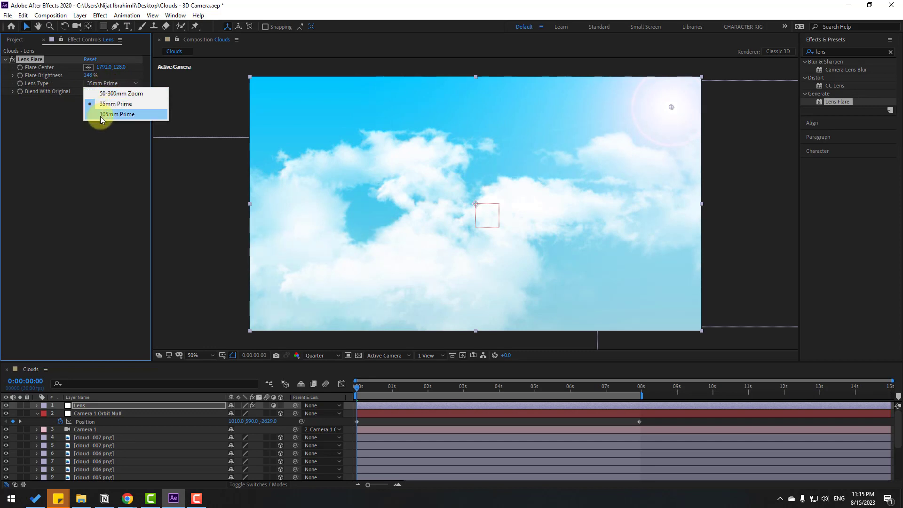
click(107, 115)
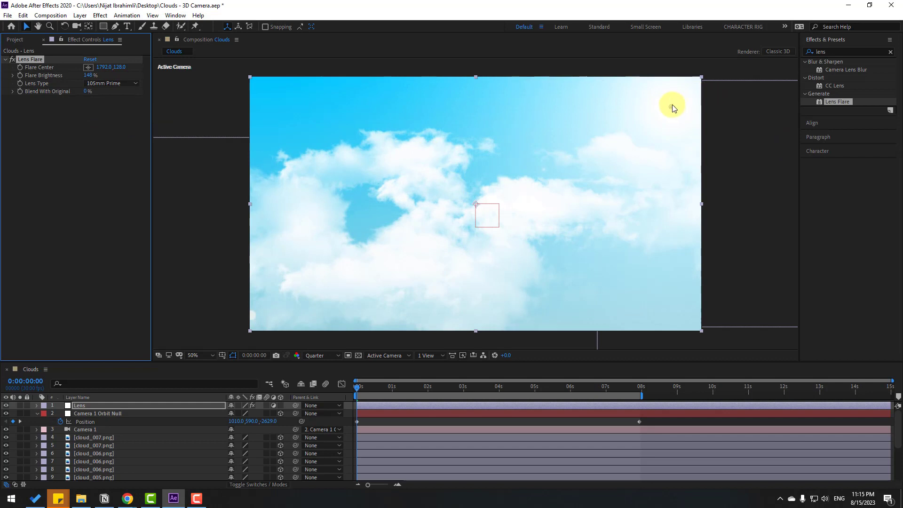
Refine the Lens Flare with its center at 1828, 126, the 50-300mm Zoom lens type, and 130% flare brightness.
drag(672, 106, 680, 106)
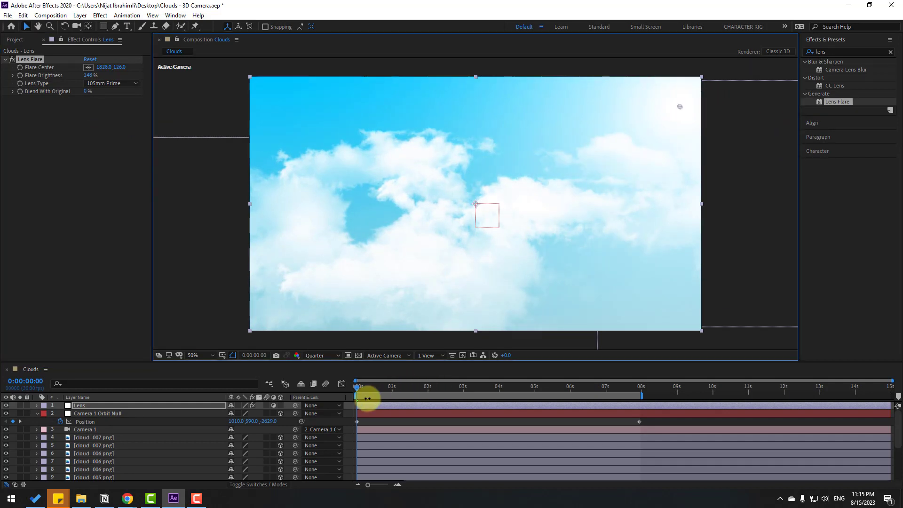
drag(366, 387, 120, 160)
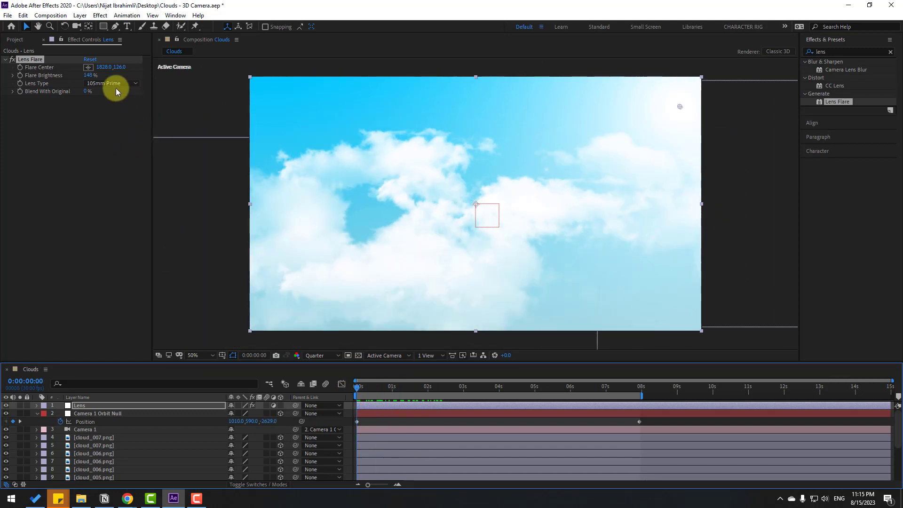
click(115, 84)
click(105, 93)
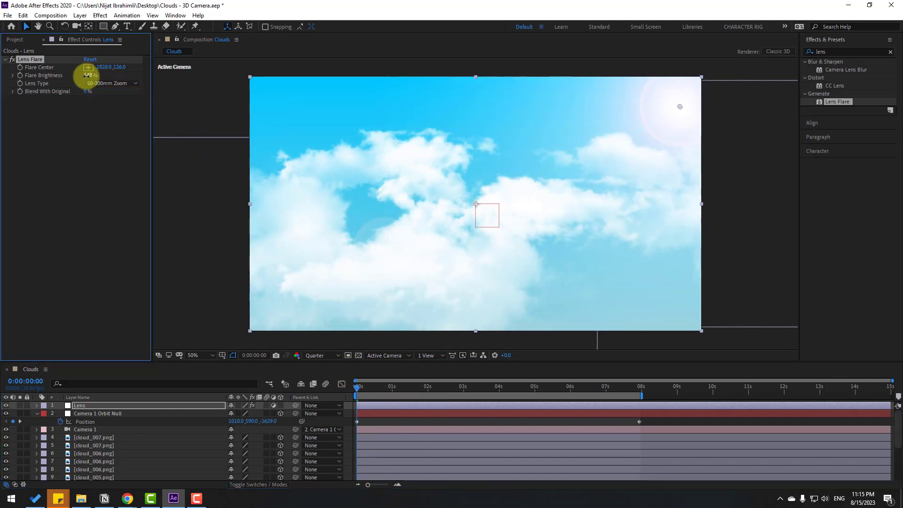
mouse_move(86, 76)
mouse_down()
mouse_move(75, 76)
mouse_move(112, 88)
mouse_move(85, 88)
mouse_up()
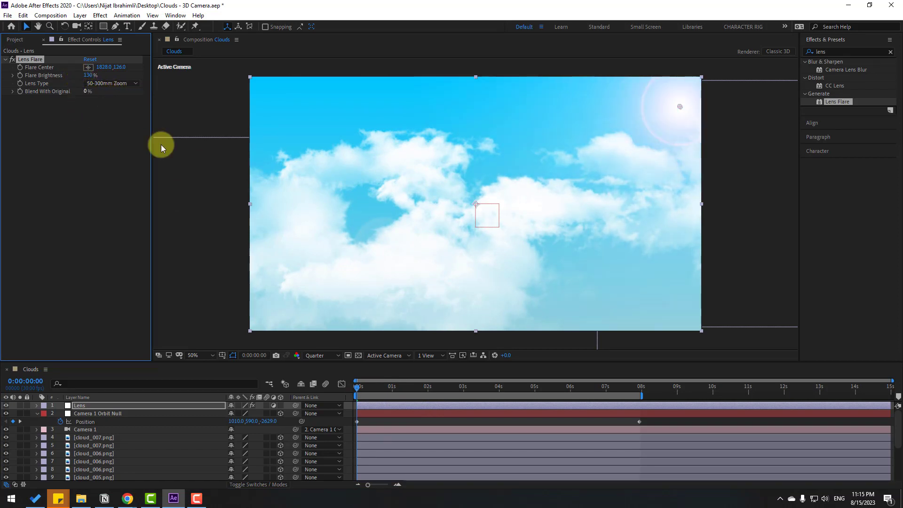
Play back the cloud fly-through from the start with the lens flare applied.
drag(367, 396, 387, 392)
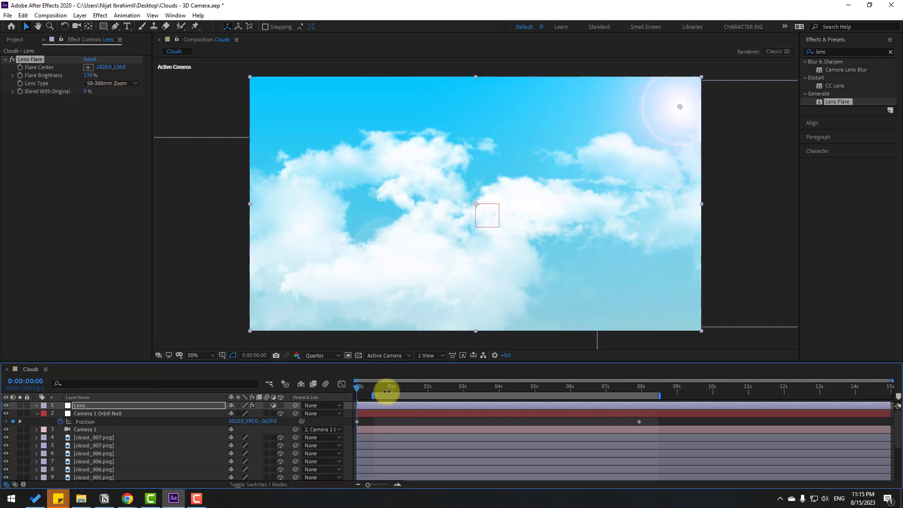
click(401, 417)
key(space)
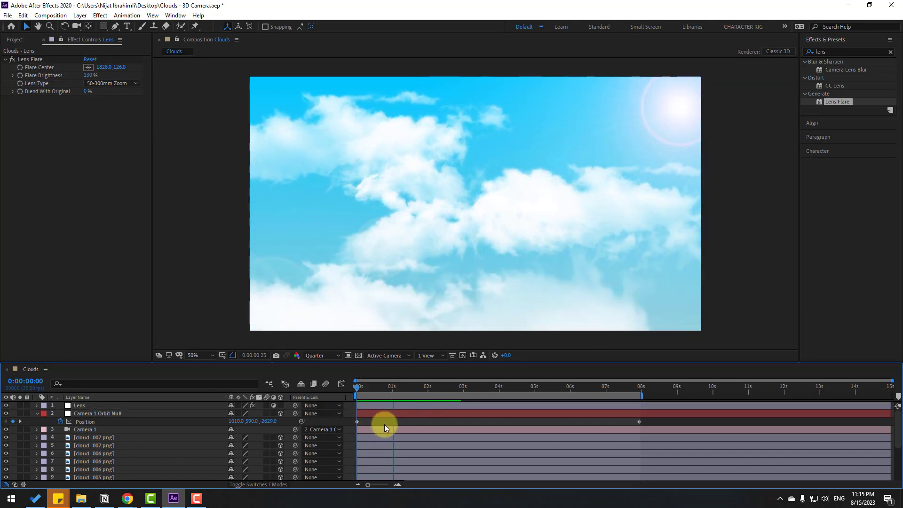